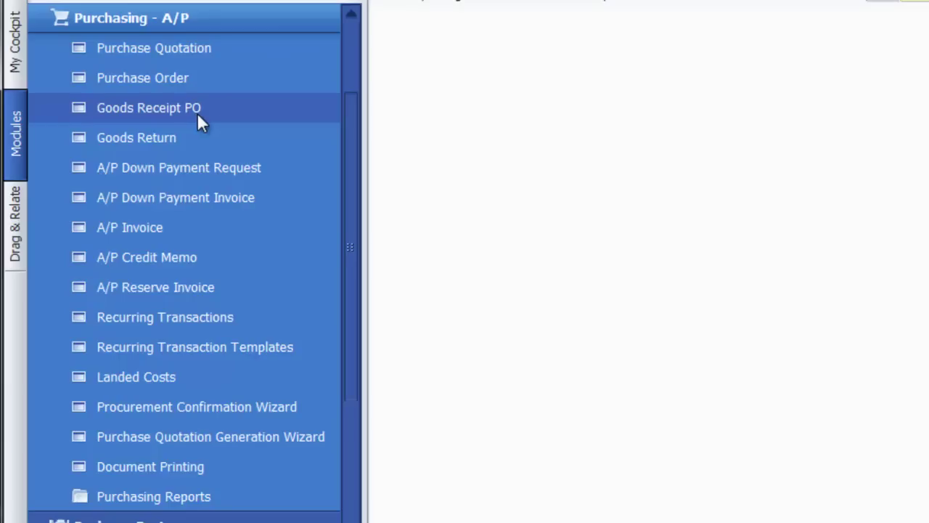
Open a new purchase quotation and choose Lasercom as the vendor
left_click(228, 48)
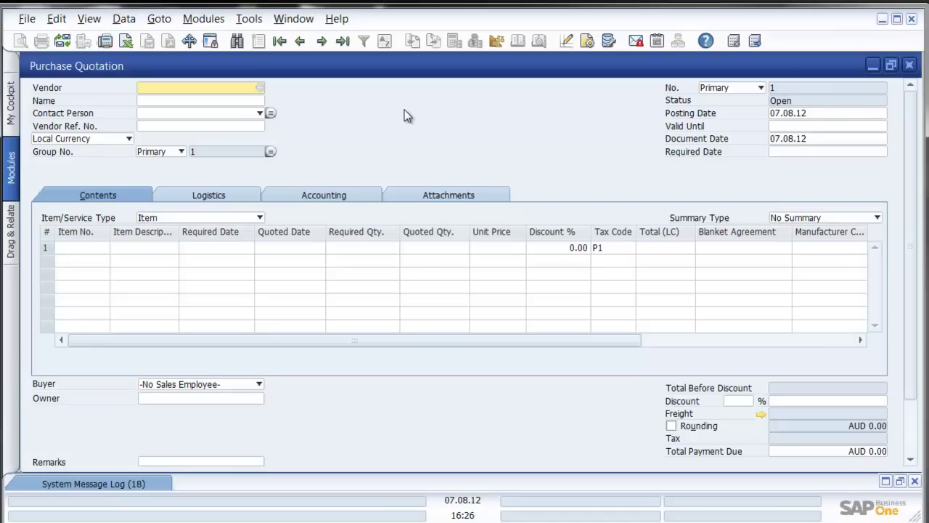
left_click(261, 88)
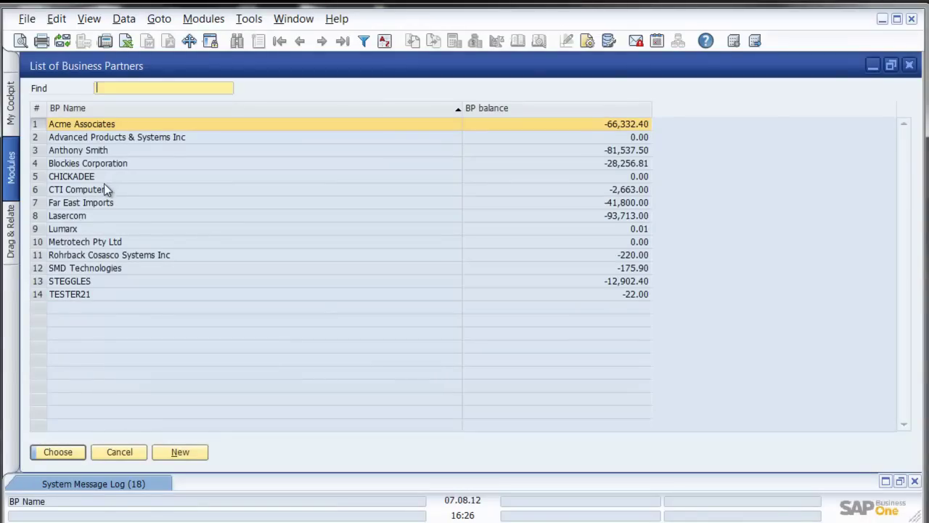
left_click(95, 217)
double_click(96, 216)
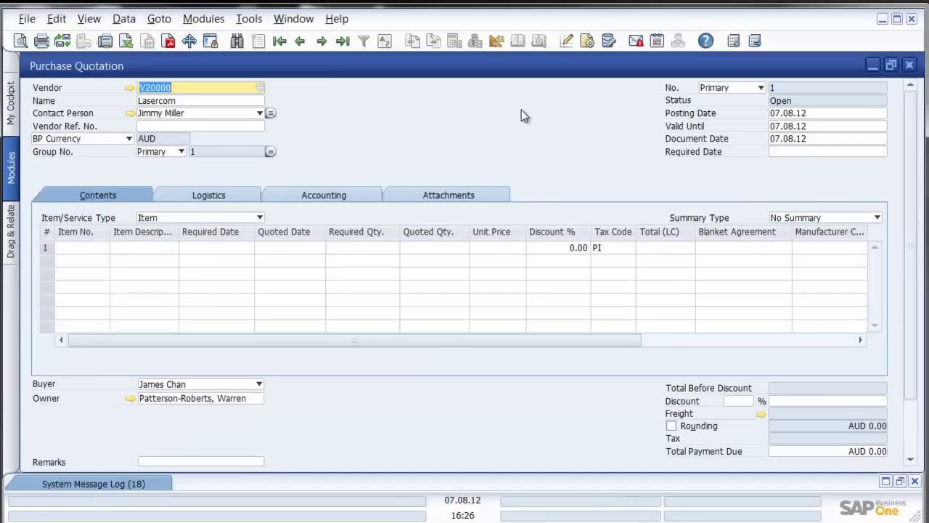
Set the quotation's required date to 14.08.12 and its vendor reference number to LEVERAGE 123
left_click(780, 153)
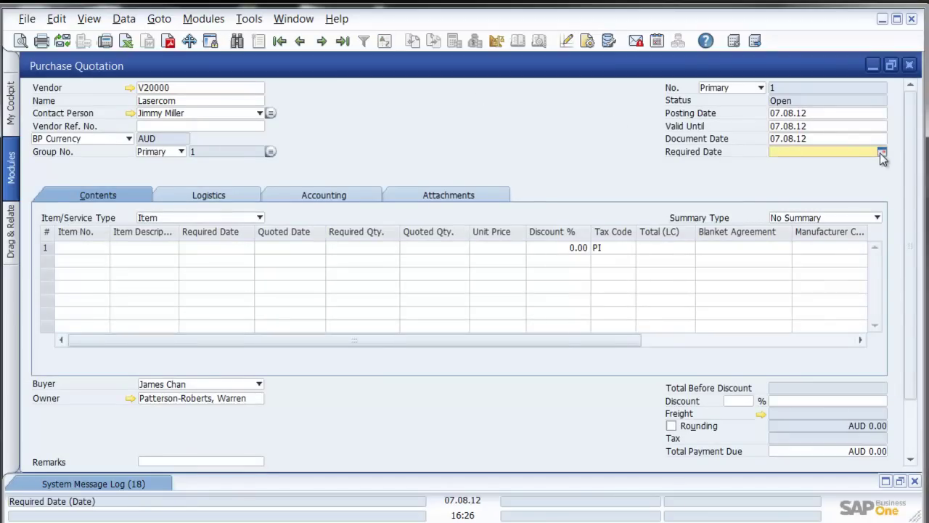
left_click(881, 152)
left_click(797, 242)
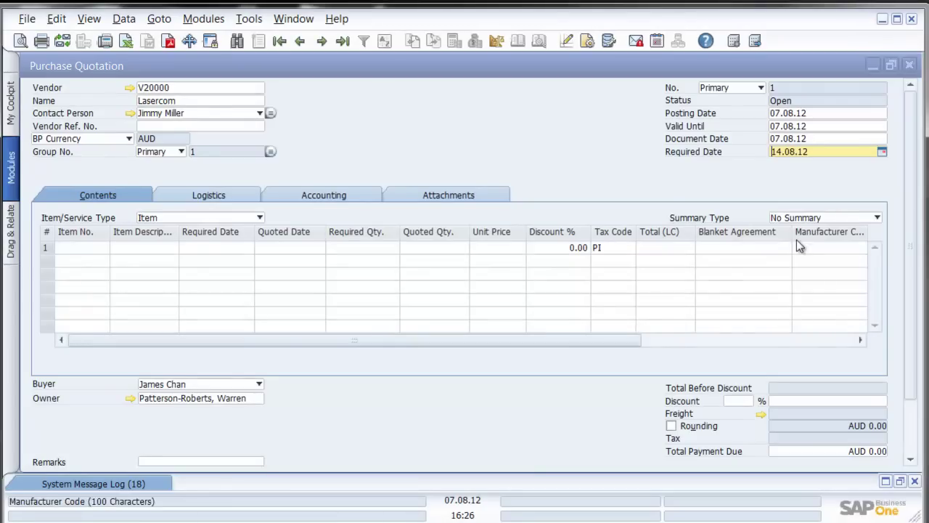
left_click(162, 127)
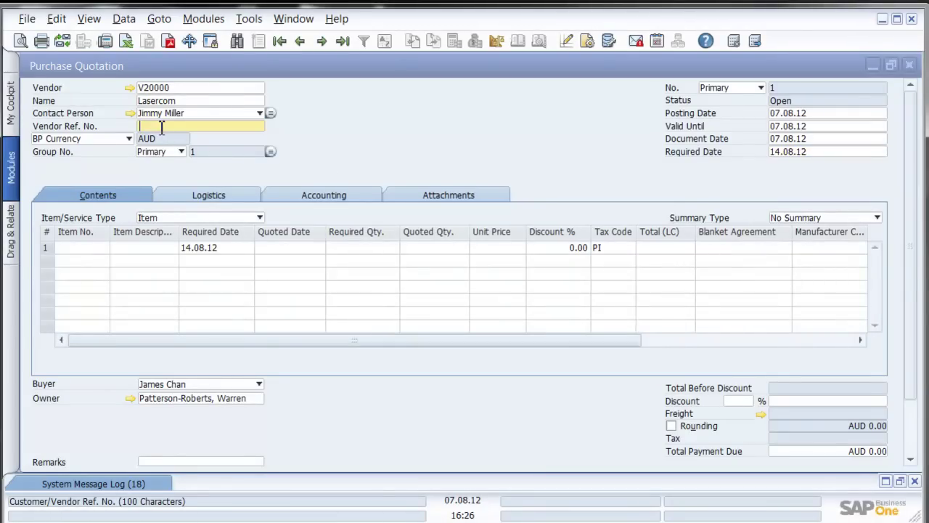
type("LEVERAGE 123")
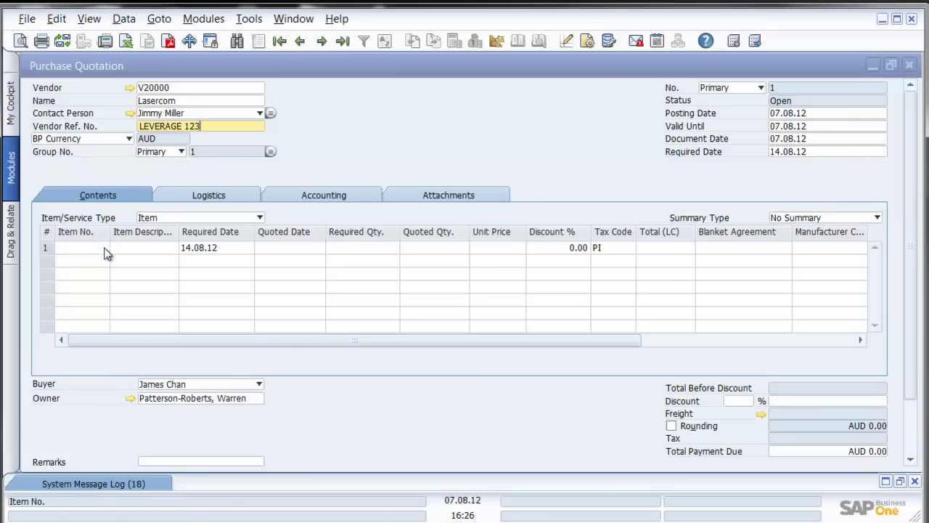
Find items by the description "ibm" and add A00002, IBM Infoprint 1222, to the first quotation row
left_click(163, 249)
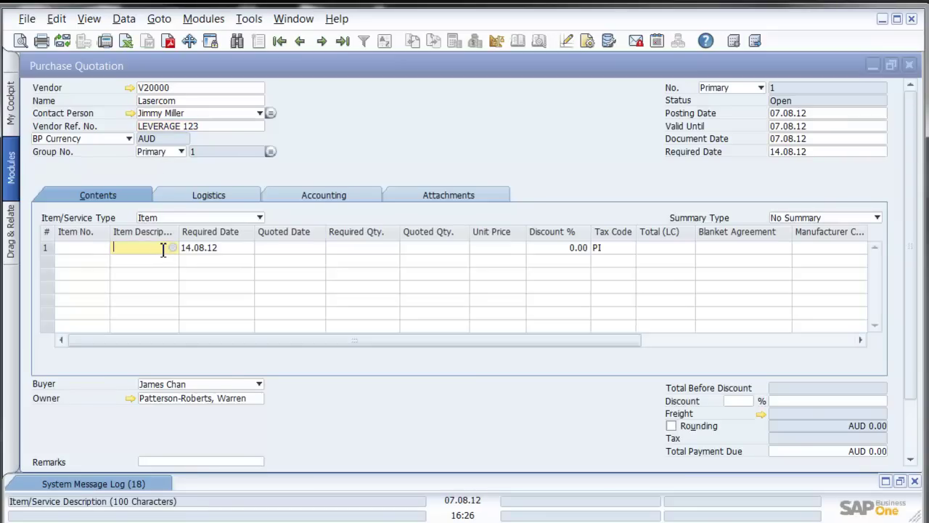
type("ibm")
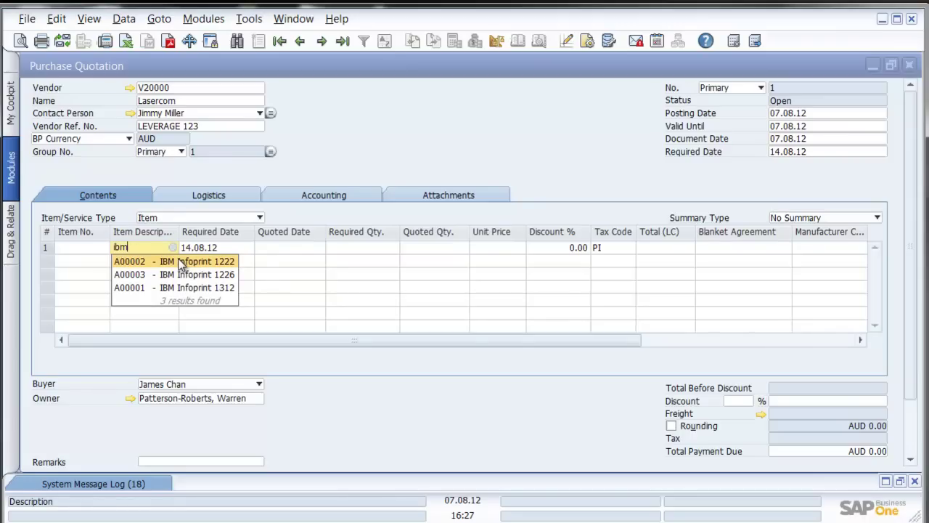
left_click(182, 263)
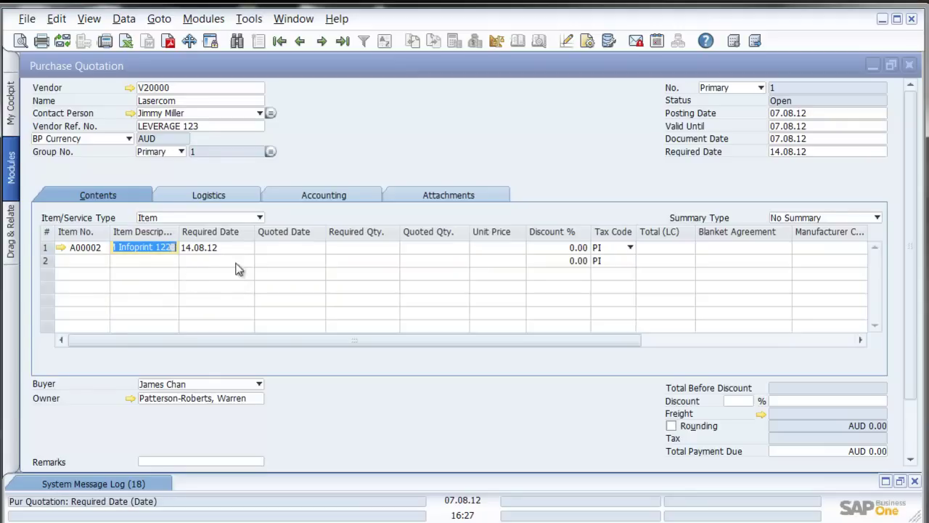
Set the item row's quoted date to 07.08.12 and both its required and quoted quantities to 1,200
left_click(305, 249)
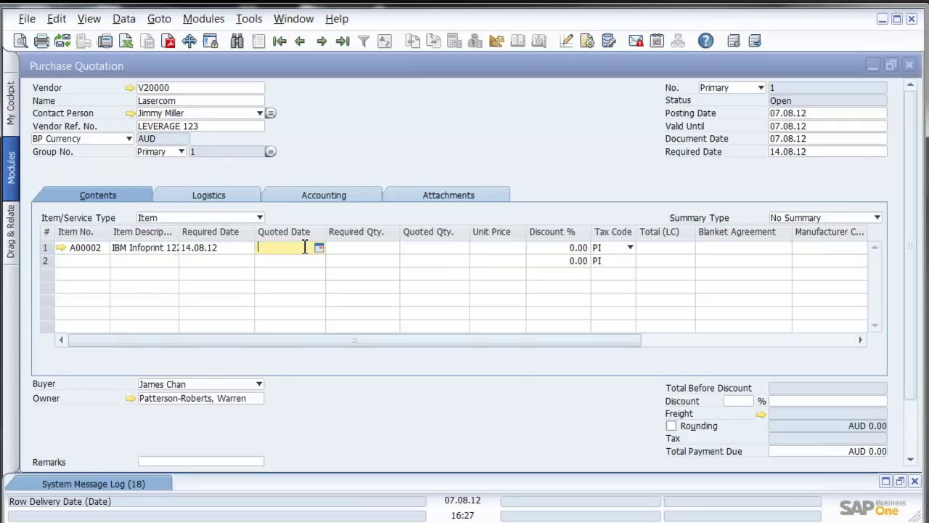
type("d")
key("Tab")
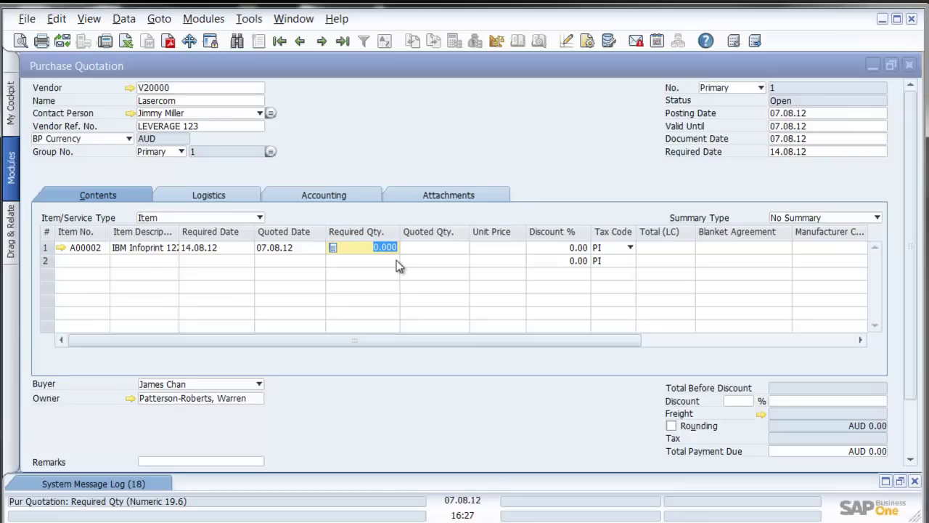
type("1,200")
key("Tab")
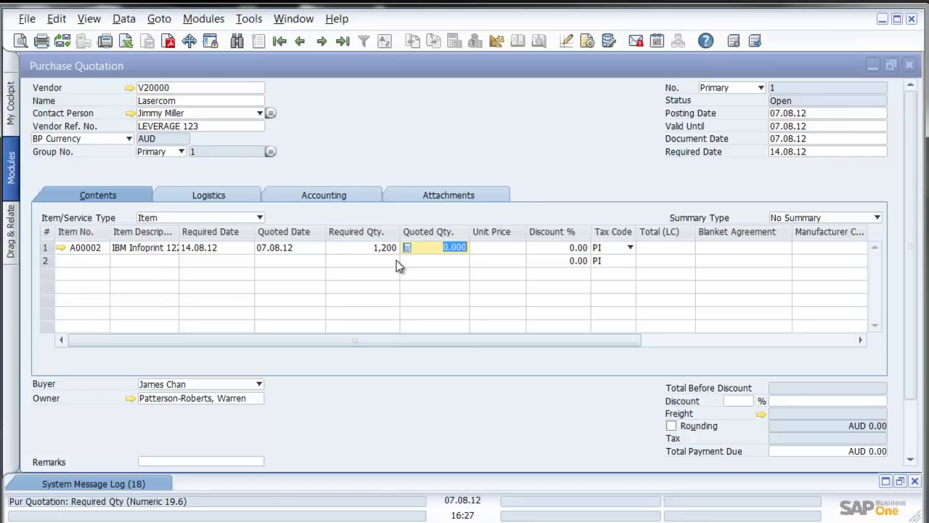
type("1200")
key("Tab")
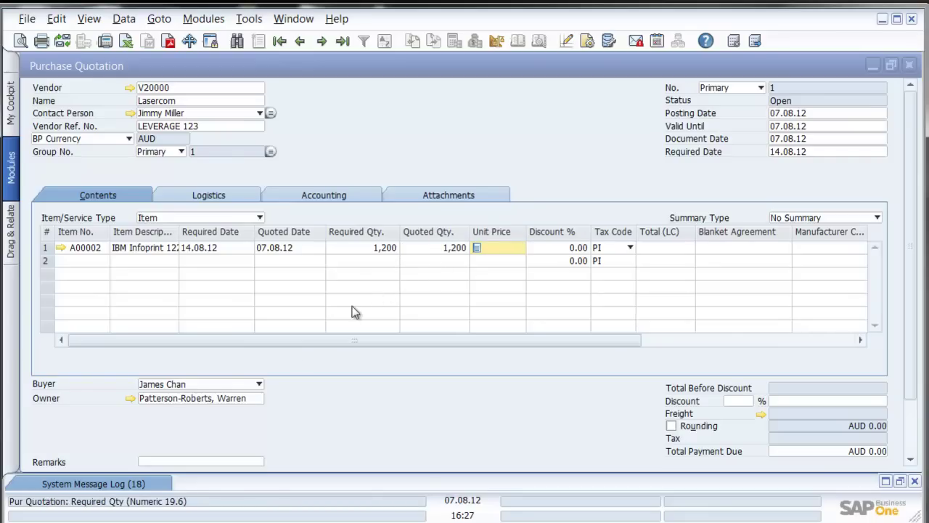
Enter the remark "Please ensure that warranty info is included." and add the quotation, accepting the zero document total
left_click(353, 342)
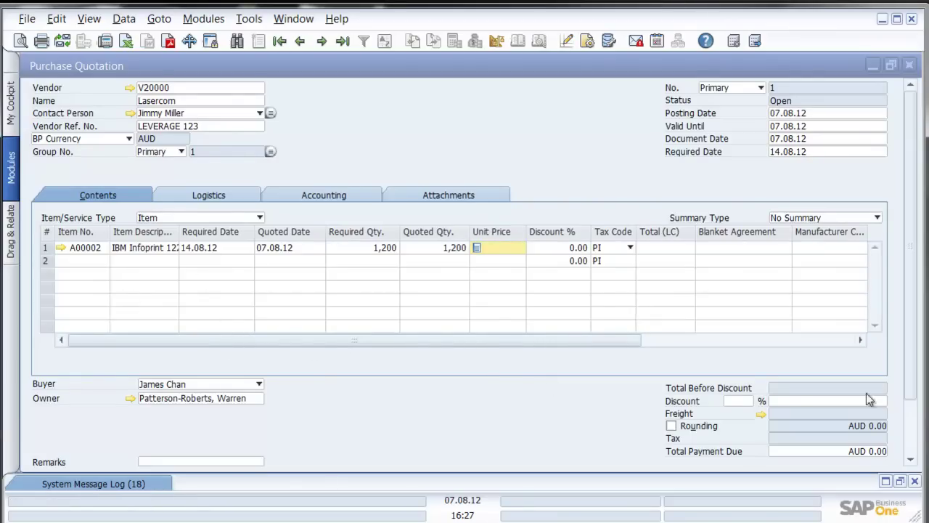
scroll(426, 356, "down", 2)
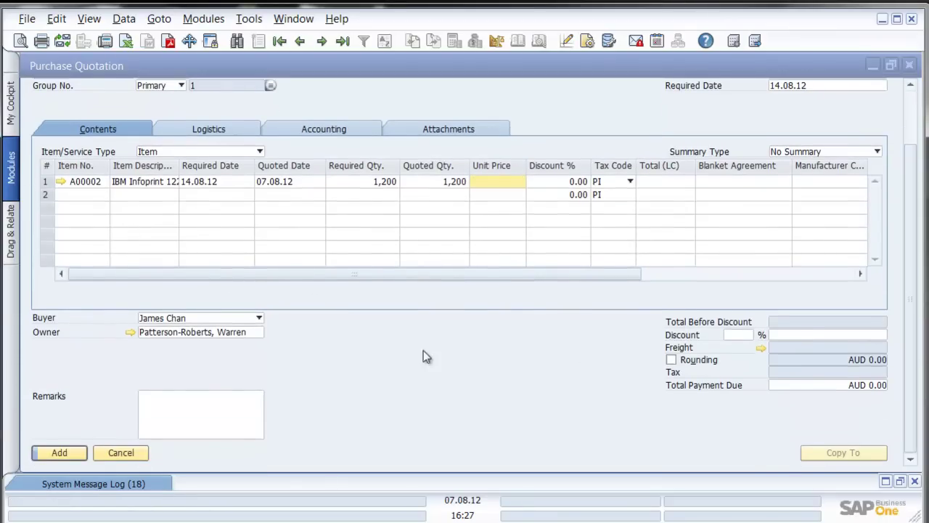
left_click(184, 396)
type("Please ensure that war")
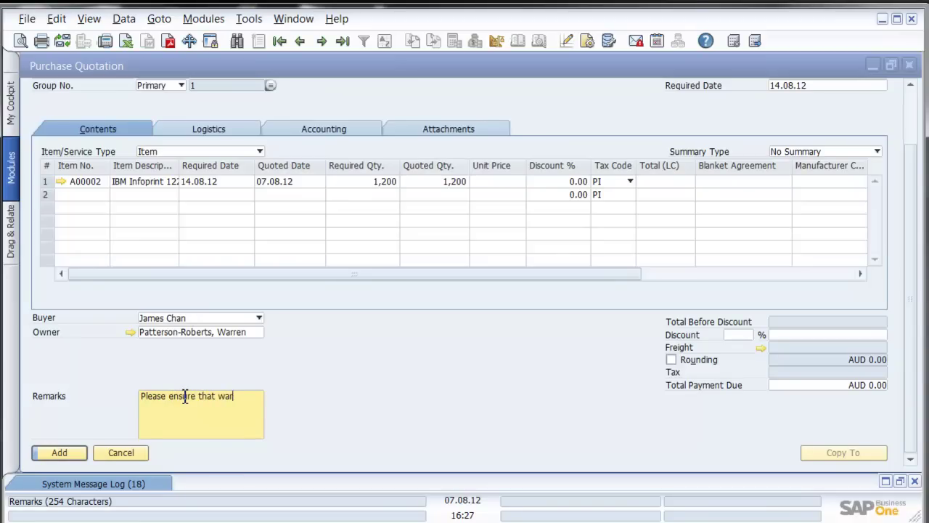
type("ranty info is included.")
left_click(61, 453)
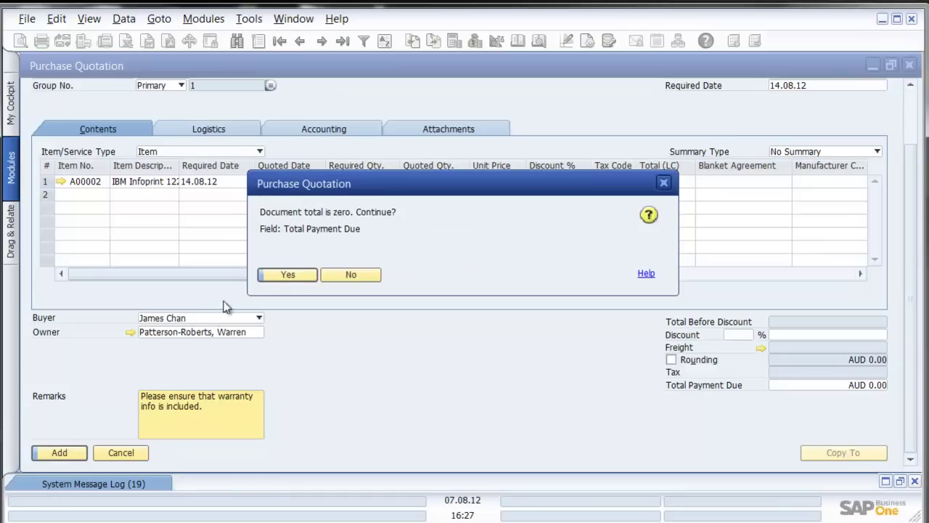
left_click(287, 279)
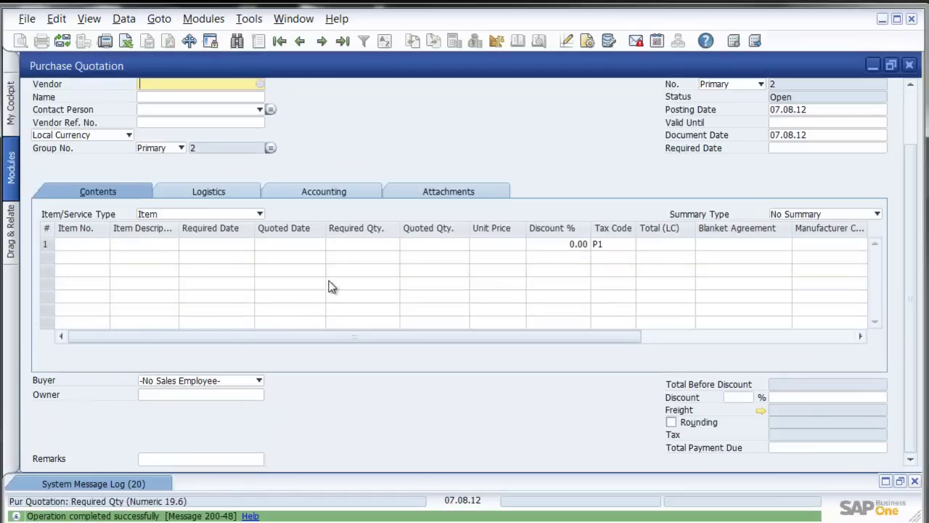
Bring up the previously saved purchase quotation, review its header and item details, and close it
left_click(300, 41)
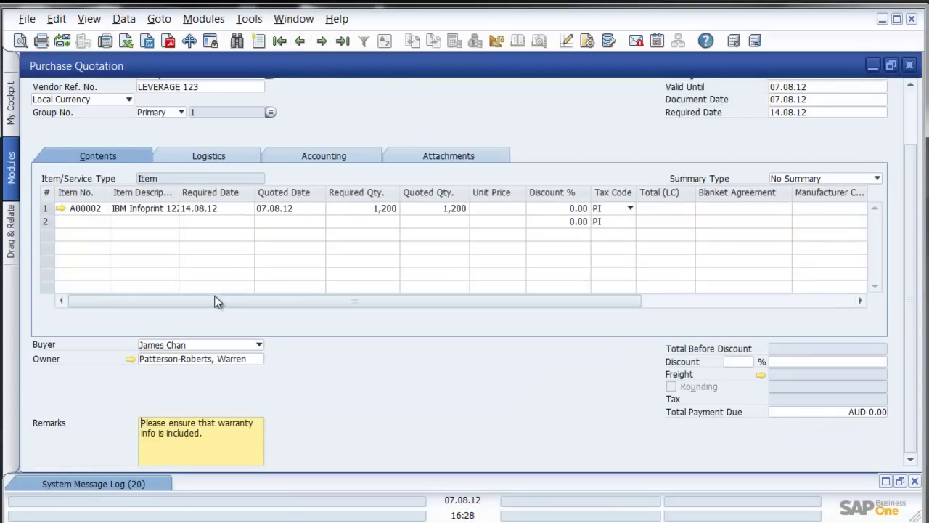
left_click_drag(911, 167, 912, 100)
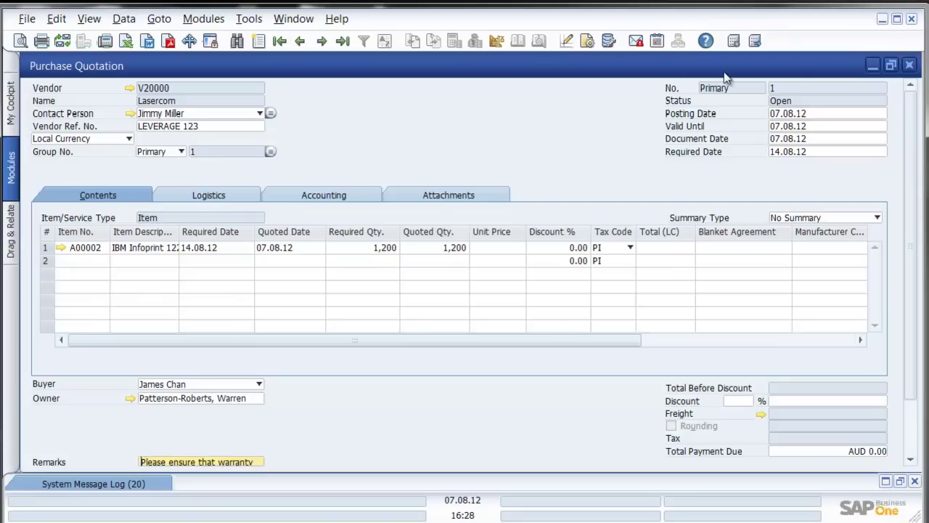
left_click(909, 66)
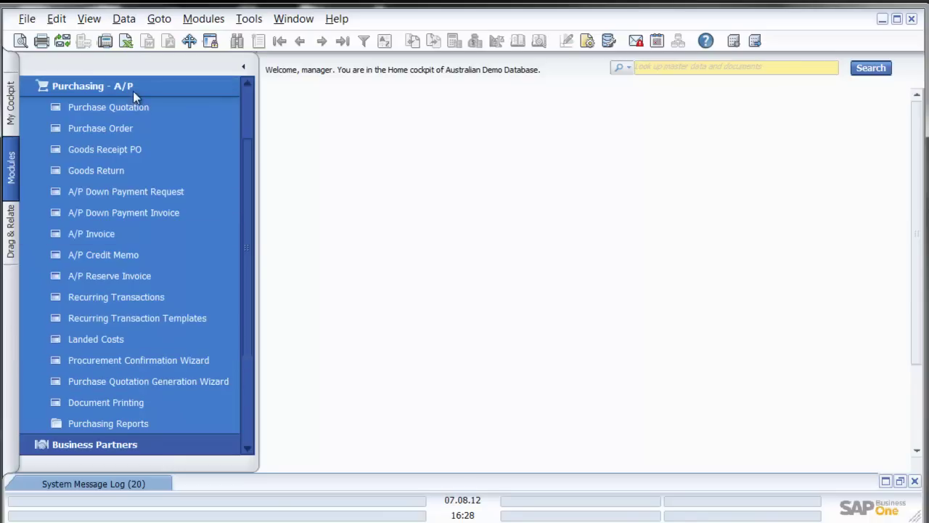
Open a new purchase order and choose Lasercom as the vendor
left_click(120, 128)
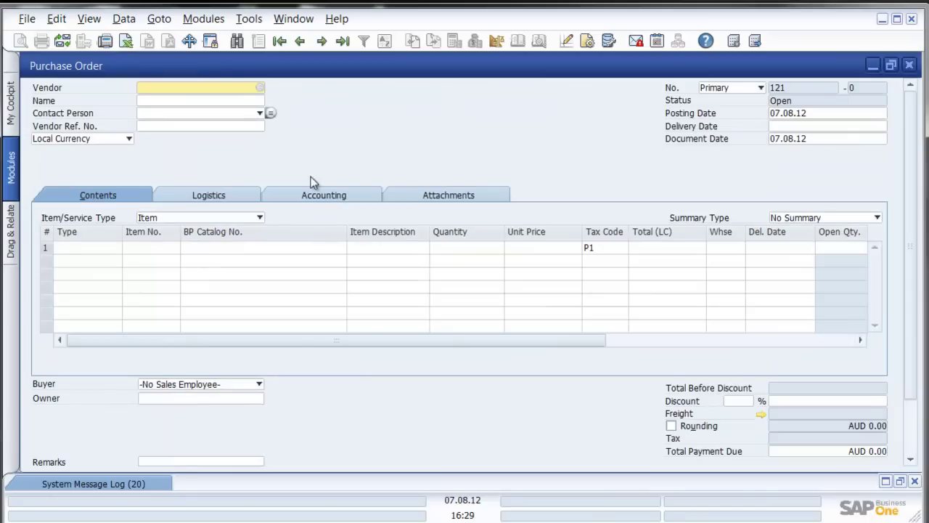
left_click(260, 88)
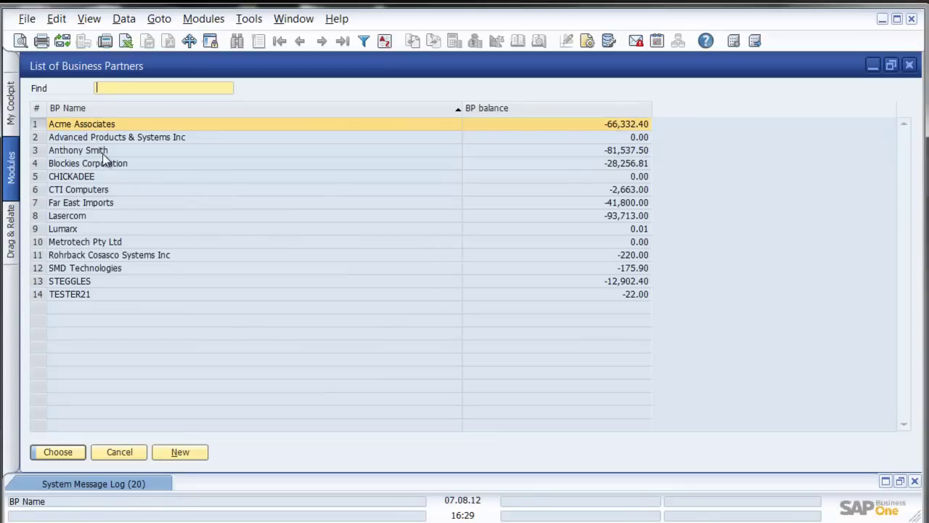
double_click(77, 218)
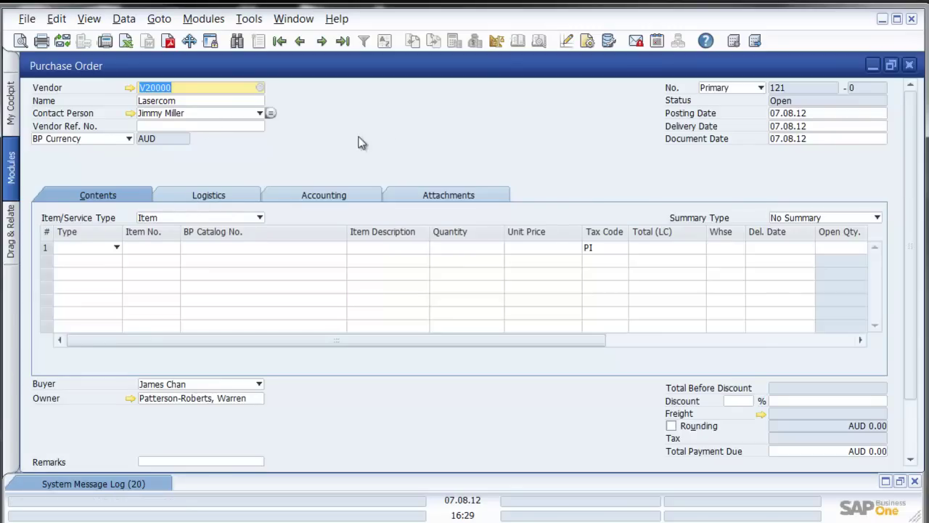
Look up "ibm" by item description and add A00002, IBM Infoprint 1222, to the purchase order's first row
left_click(167, 250)
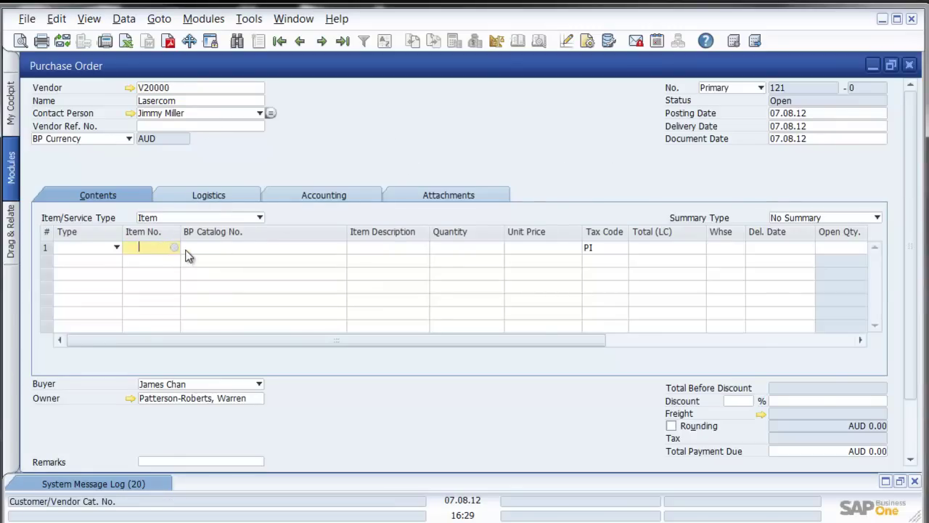
left_click(378, 251)
type("ibm")
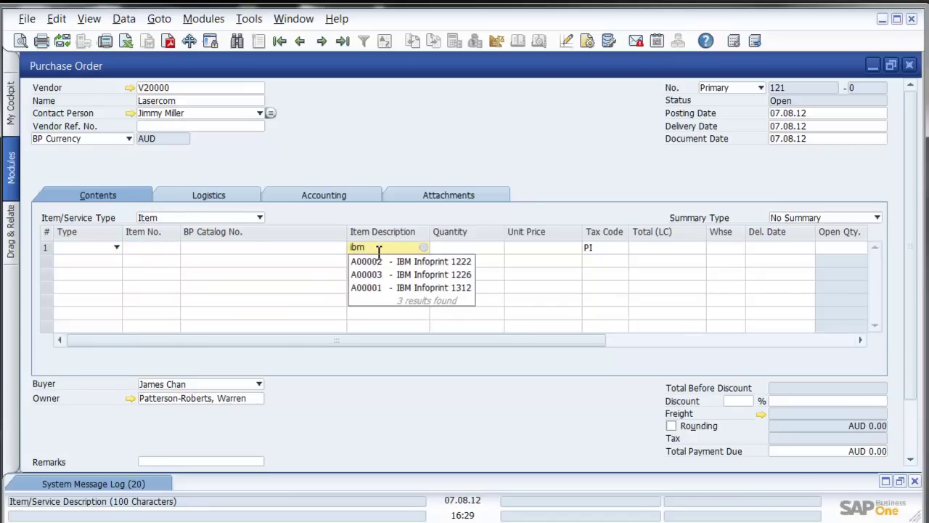
left_click(394, 257)
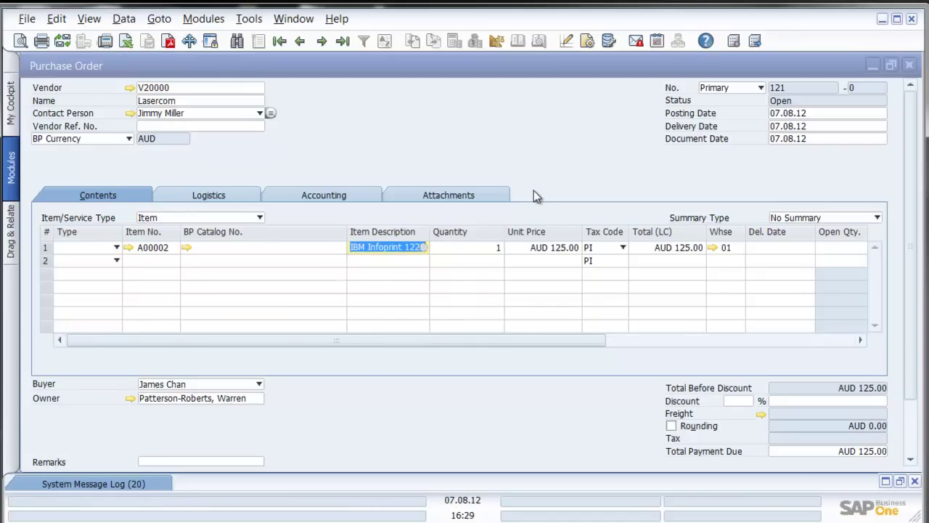
Make the second order row a text row reading "Please note that warranty must be 3 years."
left_click(110, 261)
left_click(83, 286)
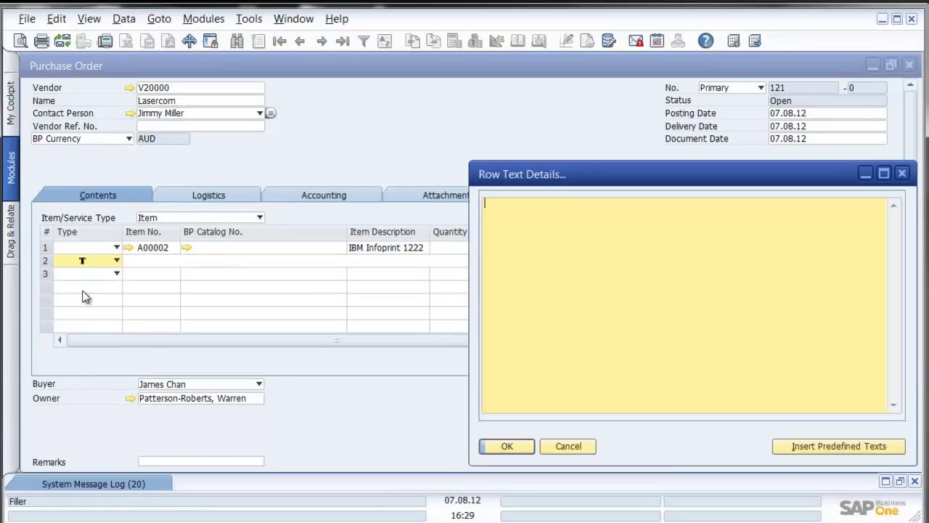
type("Please note that warranty")
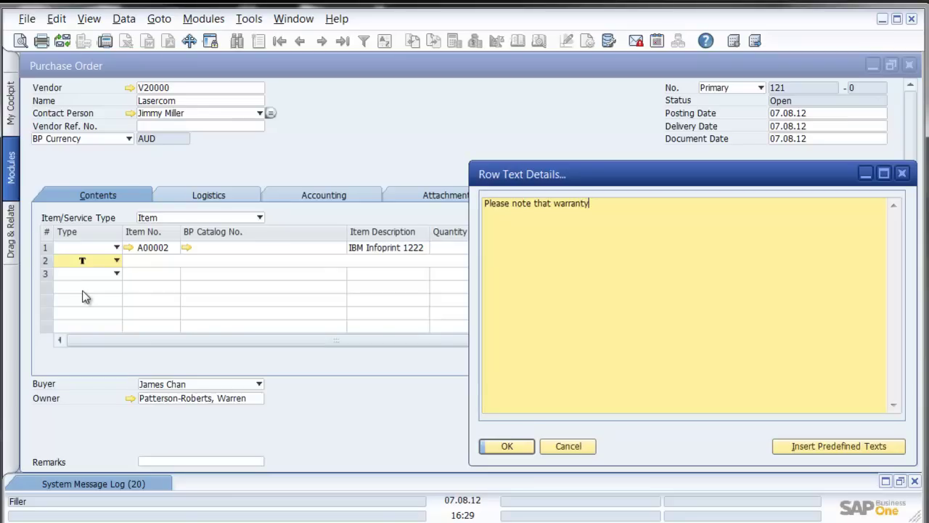
type(" must be 3 years.")
left_click(521, 446)
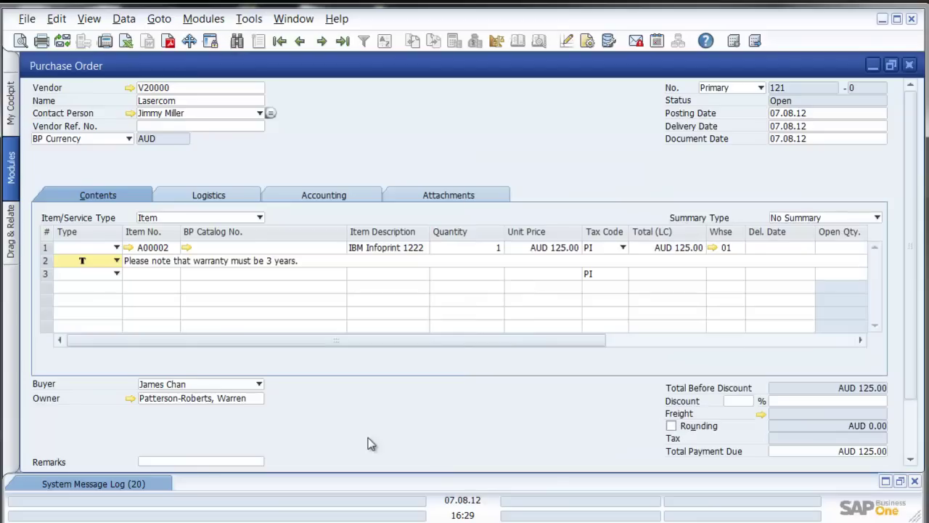
Set the delivery date of the IBM Infoprint 1222 row to 21.08.12
left_click(187, 461)
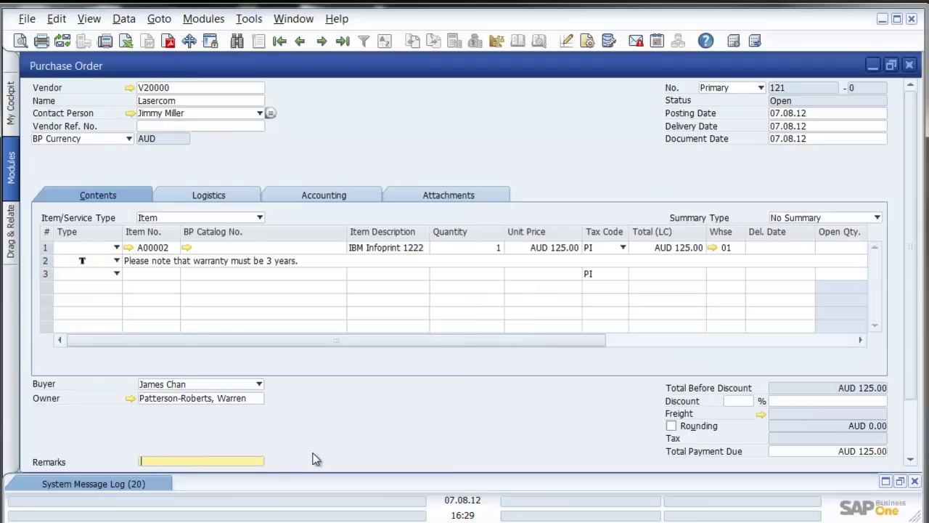
left_click(805, 251)
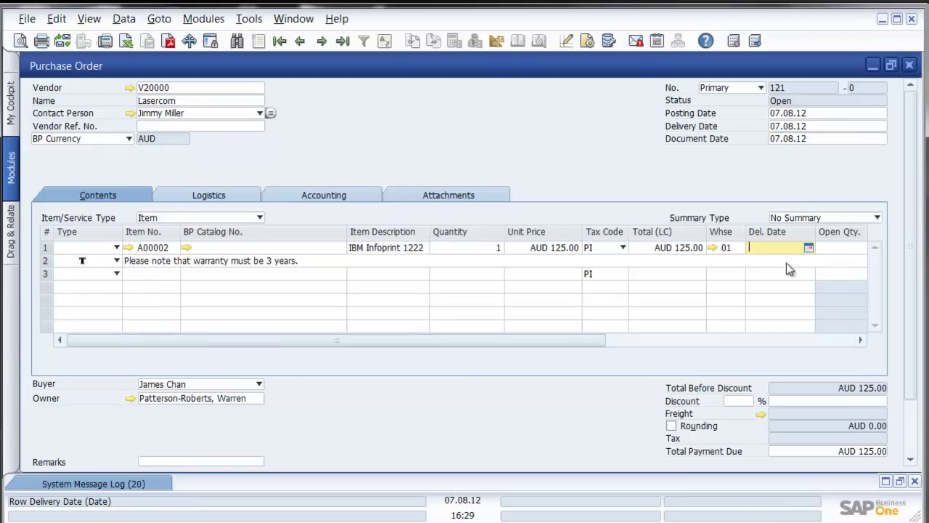
left_click(808, 247)
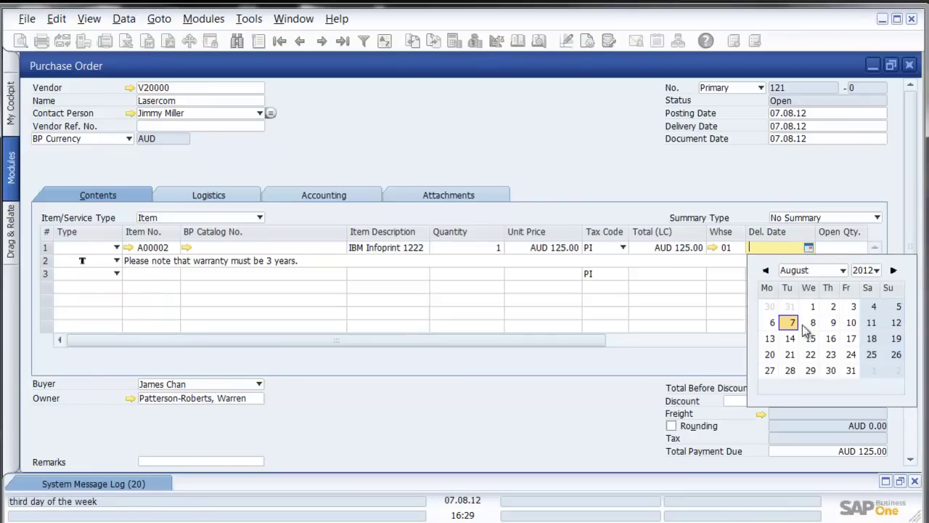
left_click(790, 354)
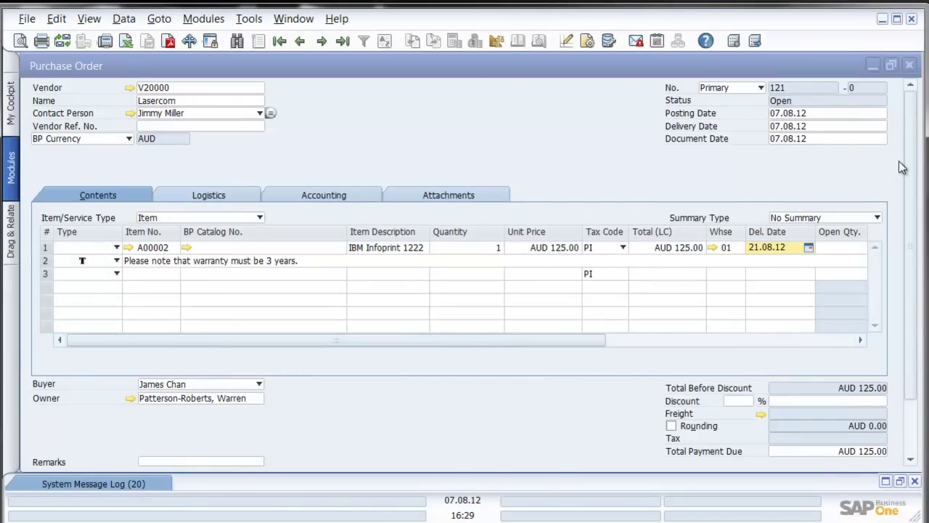
Add the completed Lasercom purchase order and close the purchase order window
scroll(898, 171, "down", 3)
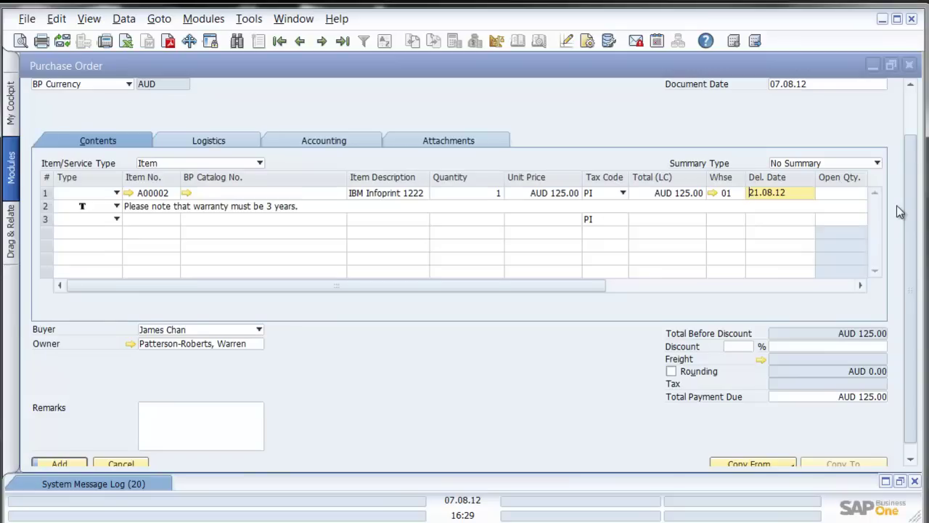
scroll(897, 200, "up", 2)
scroll(894, 233, "down", 3)
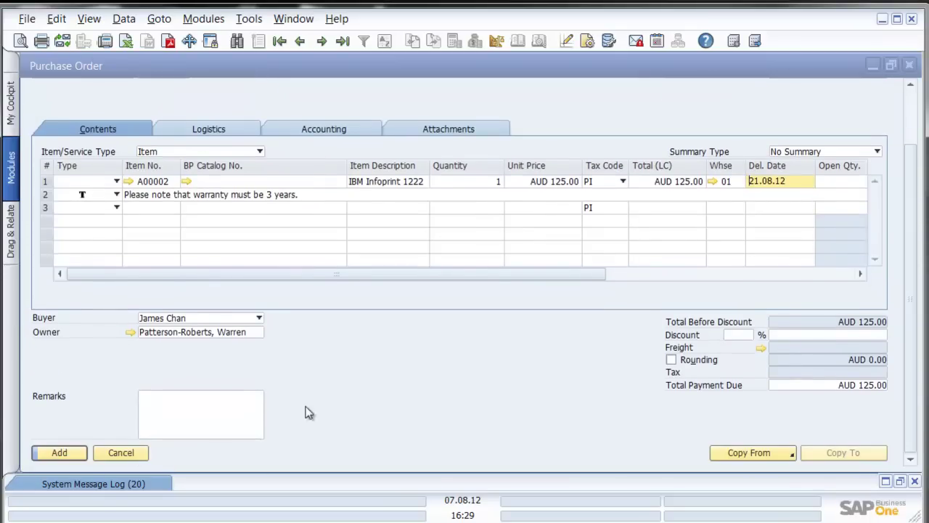
left_click(72, 452)
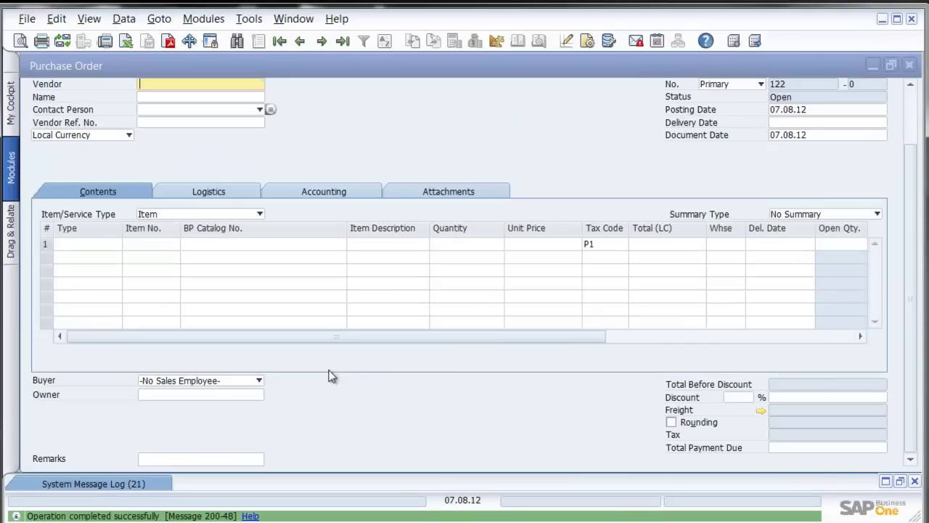
left_click(911, 65)
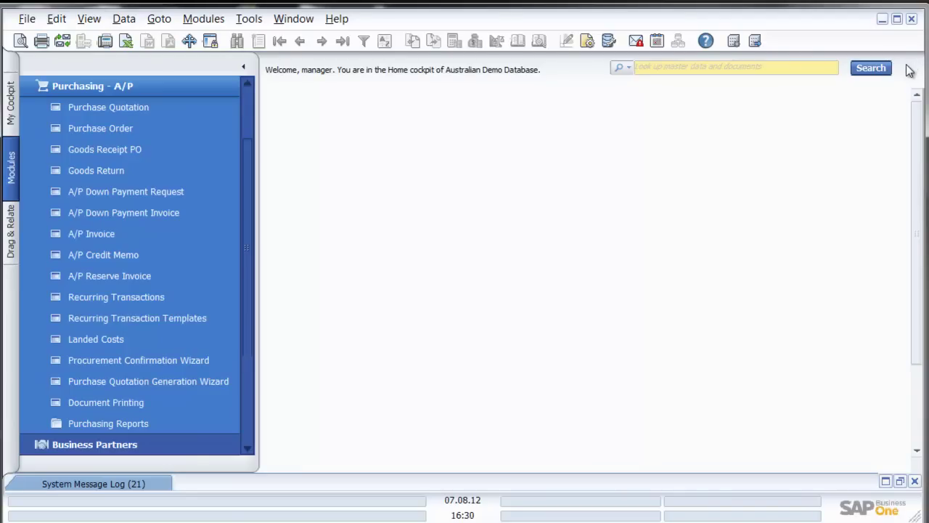
Open the document approval request dated 07.08.12 from the messages and alerts inbox, including its linked purchase order approval details
left_click(636, 41)
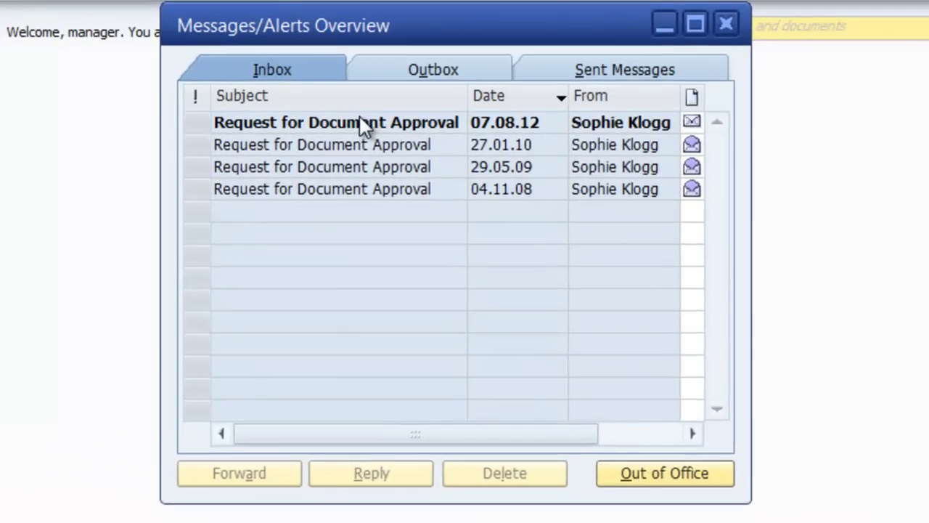
left_click(476, 124)
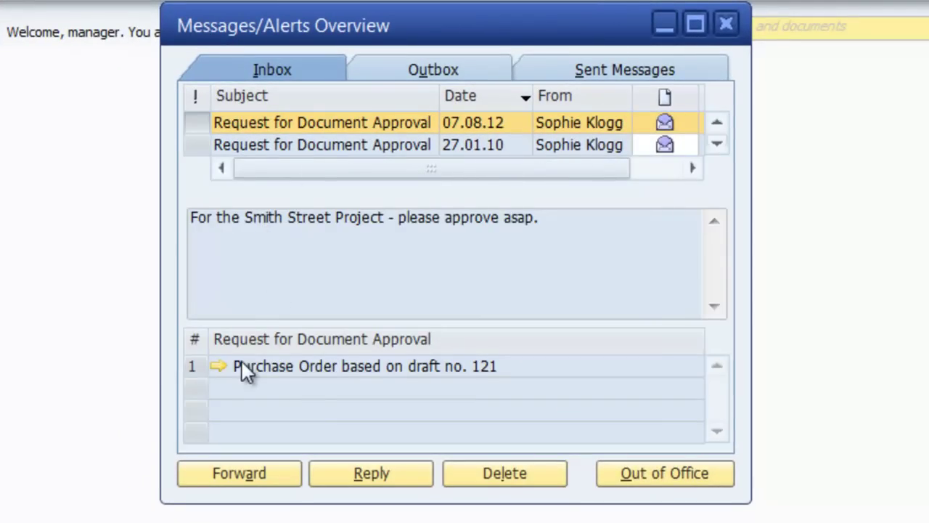
left_click(221, 365)
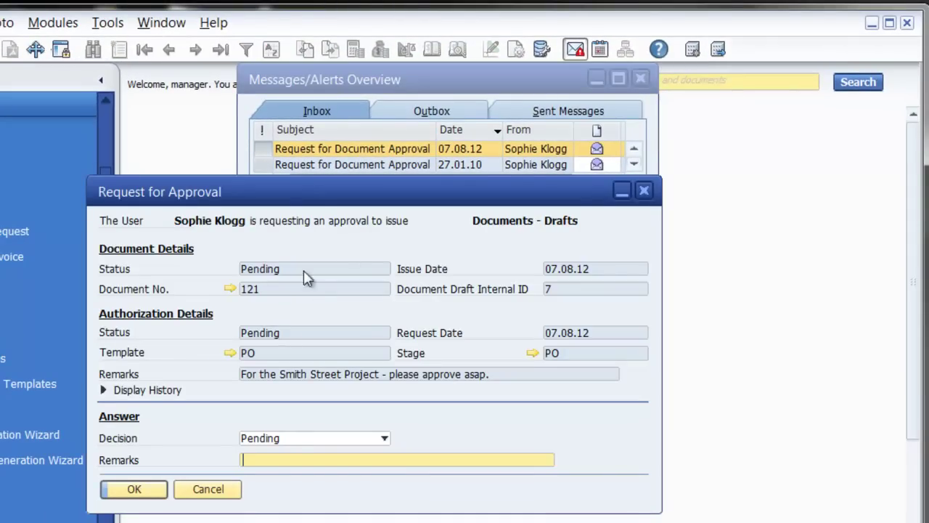
Set the approval decision to Approved, check the linked purchase order draft, and update the request, closing the messages overview
left_click(276, 439)
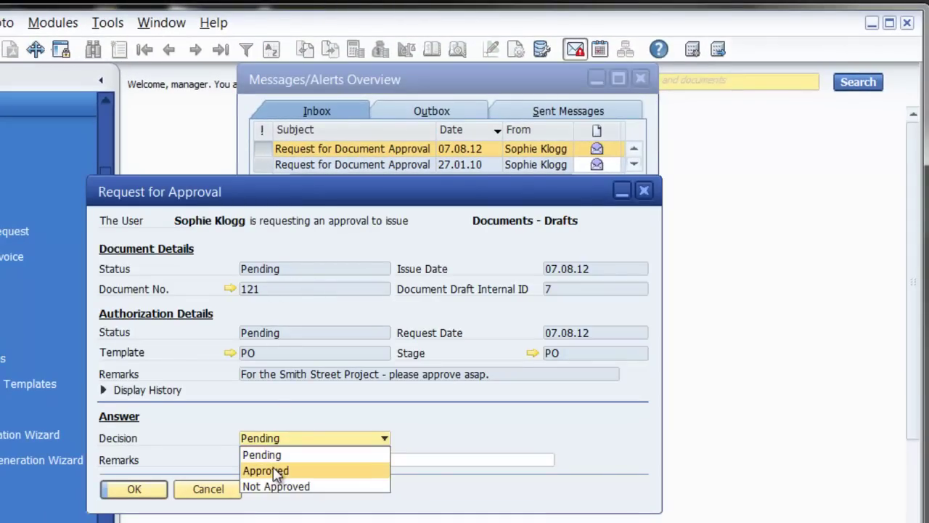
left_click(276, 470)
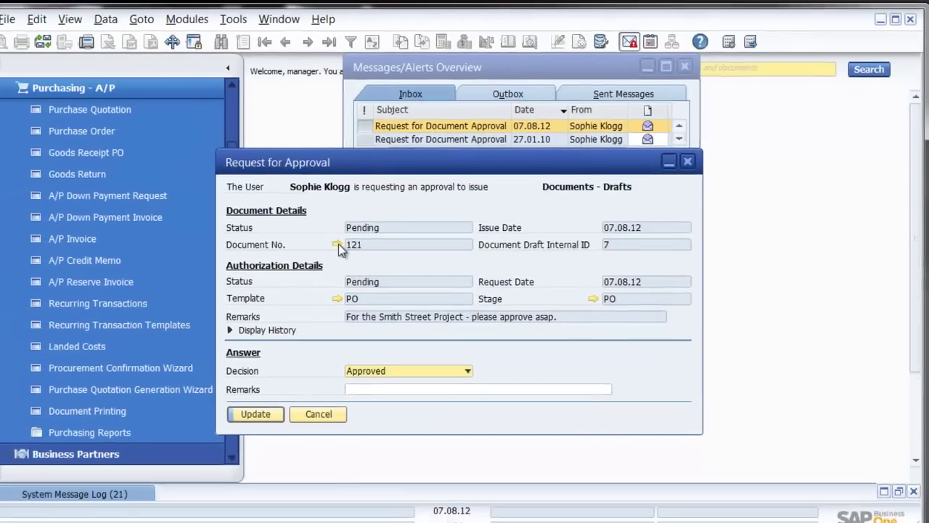
left_click(229, 289)
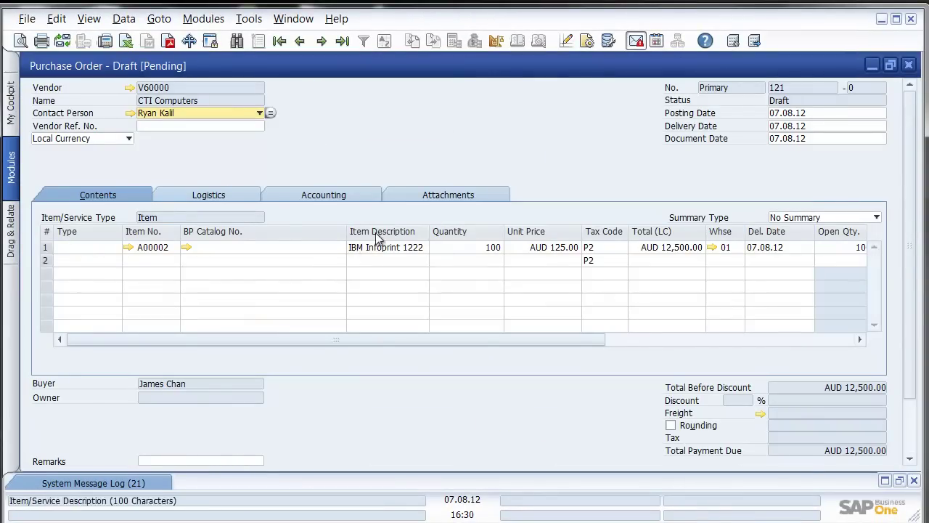
left_click(909, 65)
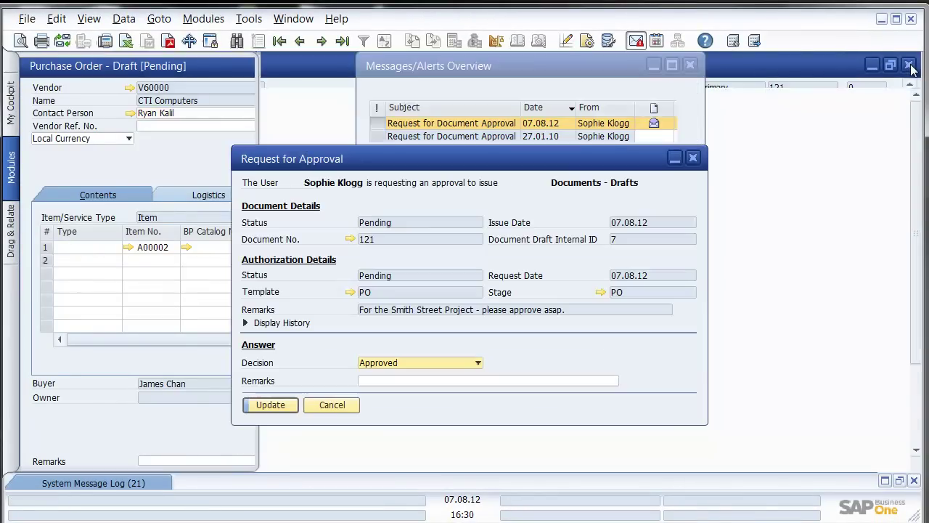
left_click(275, 405)
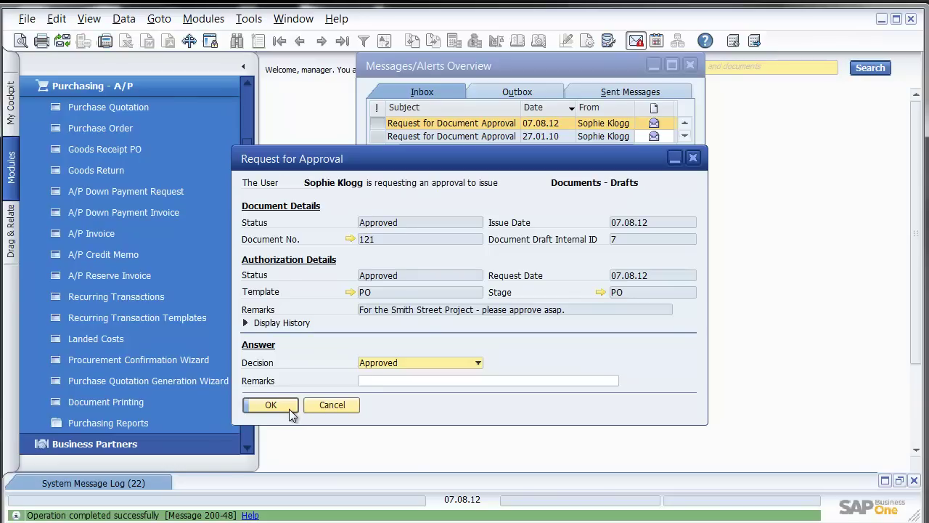
left_click(270, 405)
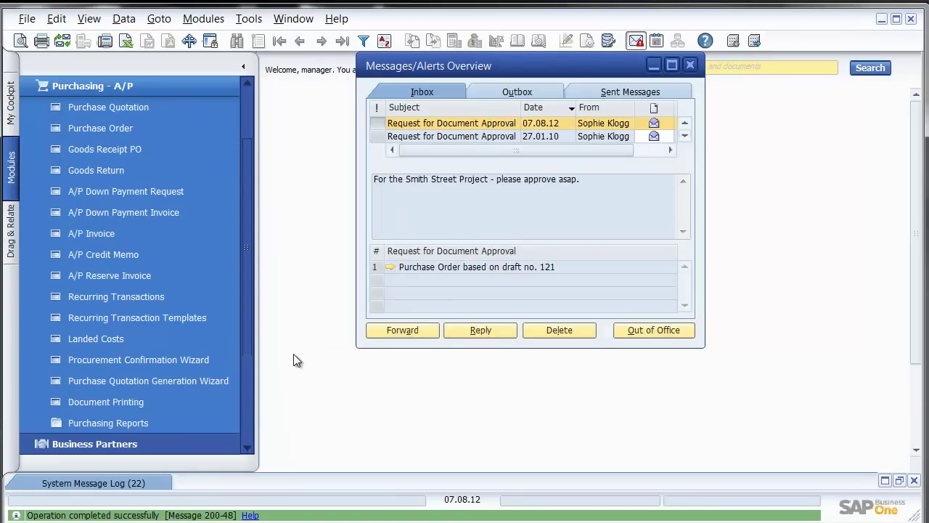
left_click(690, 66)
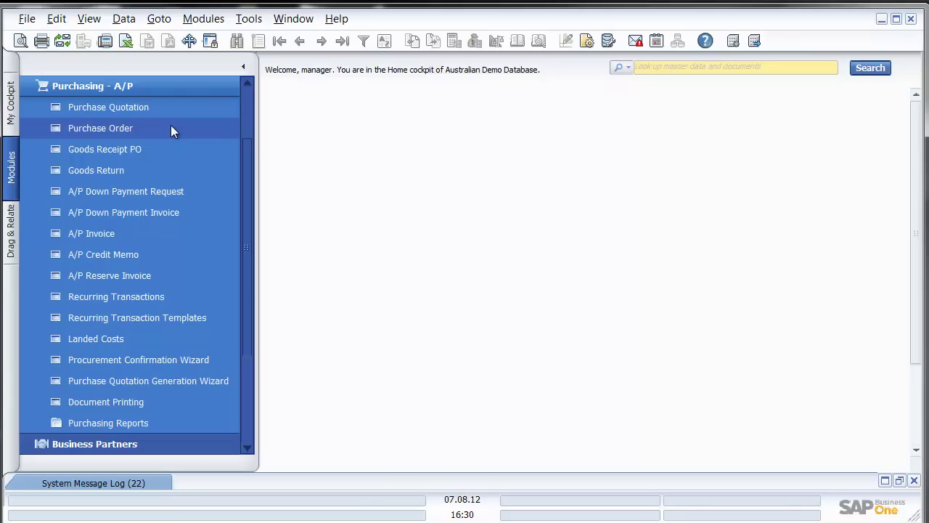
Open a new purchase order of type Service and choose CTI Computers as the vendor
left_click(172, 128)
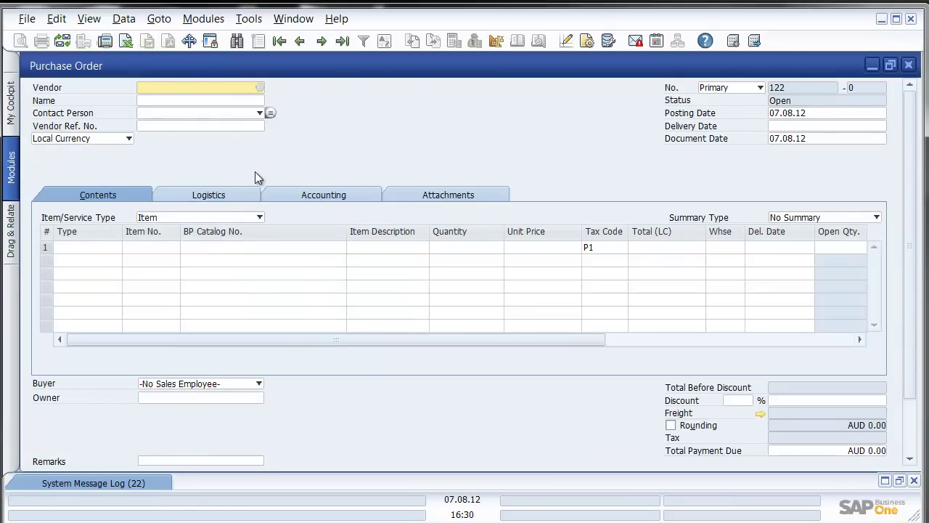
left_click(234, 218)
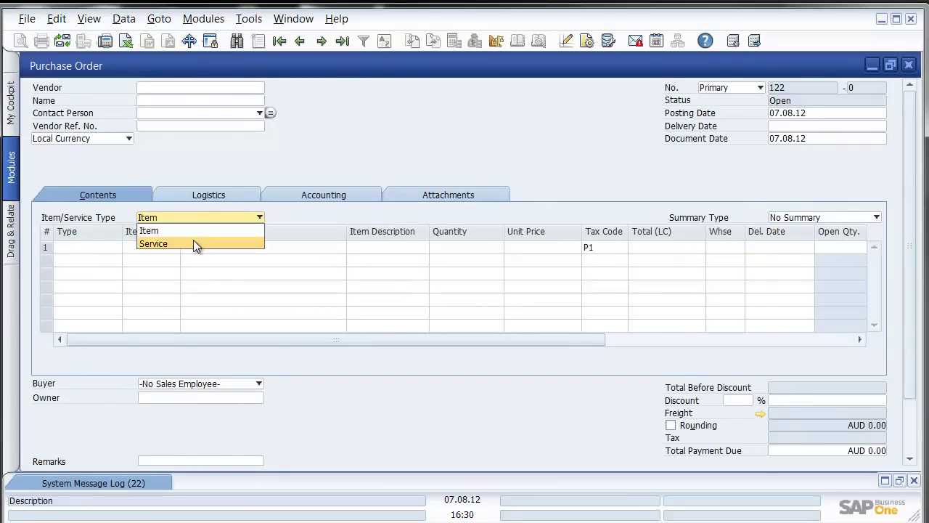
left_click(194, 242)
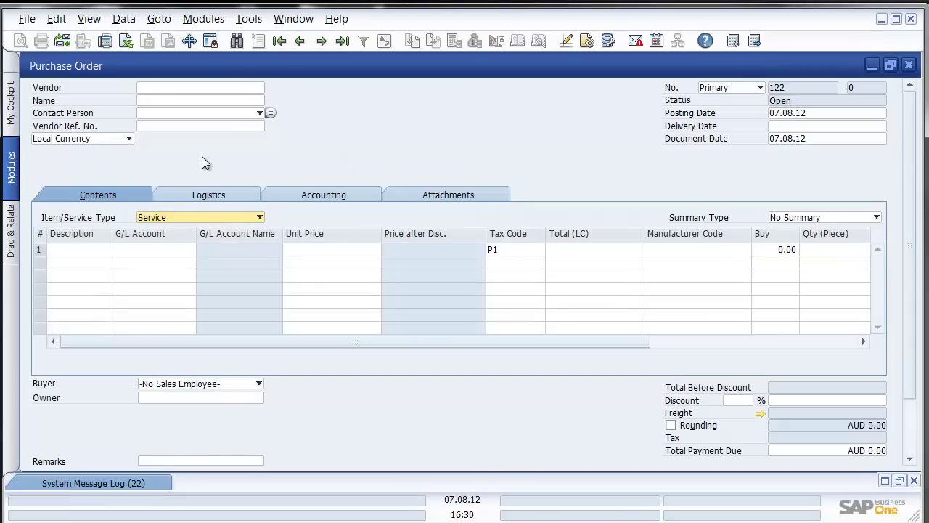
left_click(154, 86)
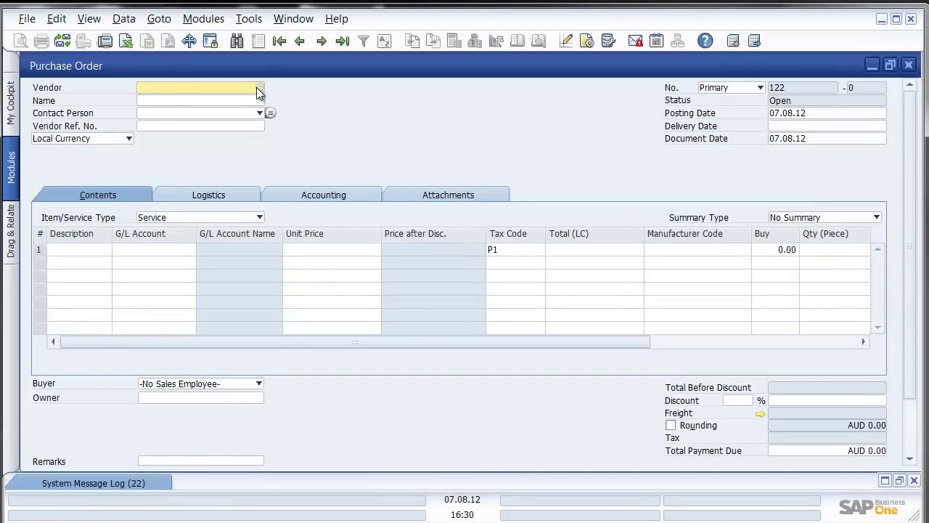
left_click(257, 86)
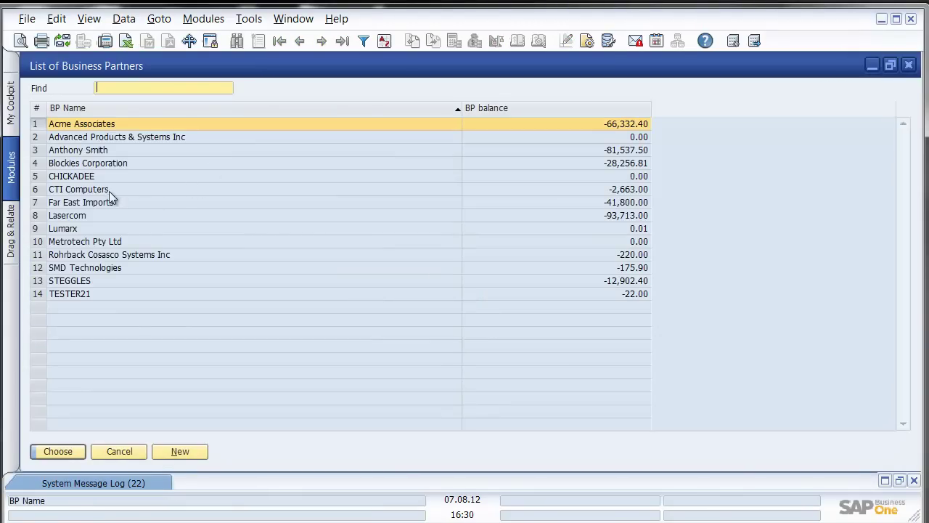
double_click(106, 189)
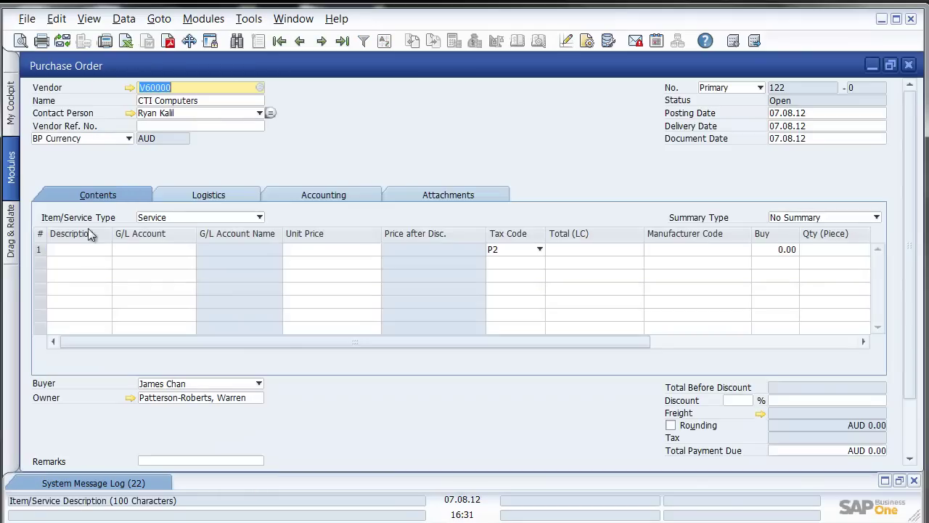
Describe the service in the order's first row as "Please install PC anti-virus SW"
left_click(85, 249)
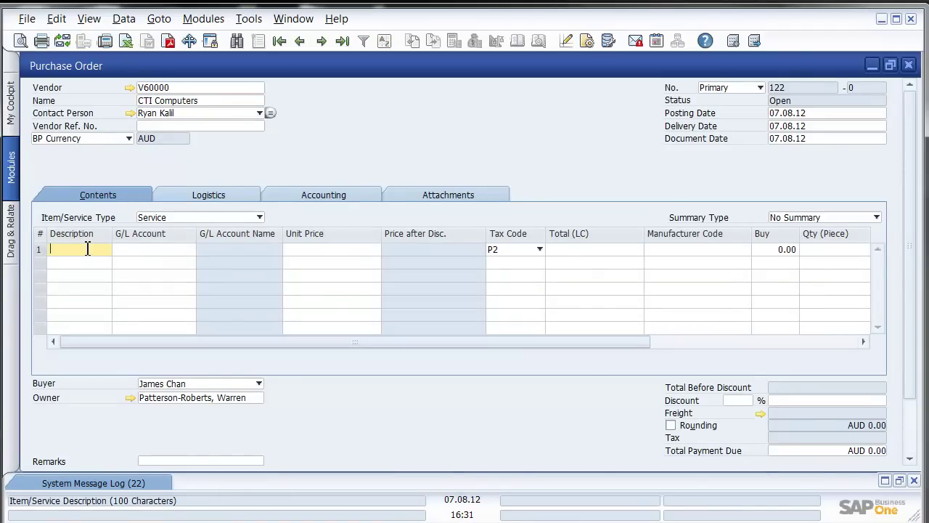
type("Ple")
type("ase insta")
type("ll PC ")
type("anti")
type("-v")
type("irus")
type(" SW")
Assign the G/L account Patents and Royalties to the service row and set its unit price to 1200
left_click(158, 249)
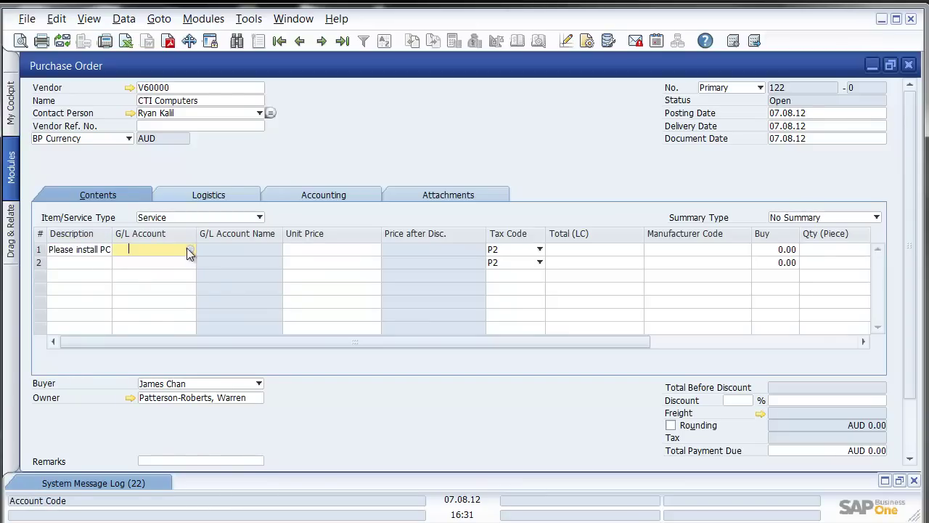
left_click(190, 248)
double_click(269, 187)
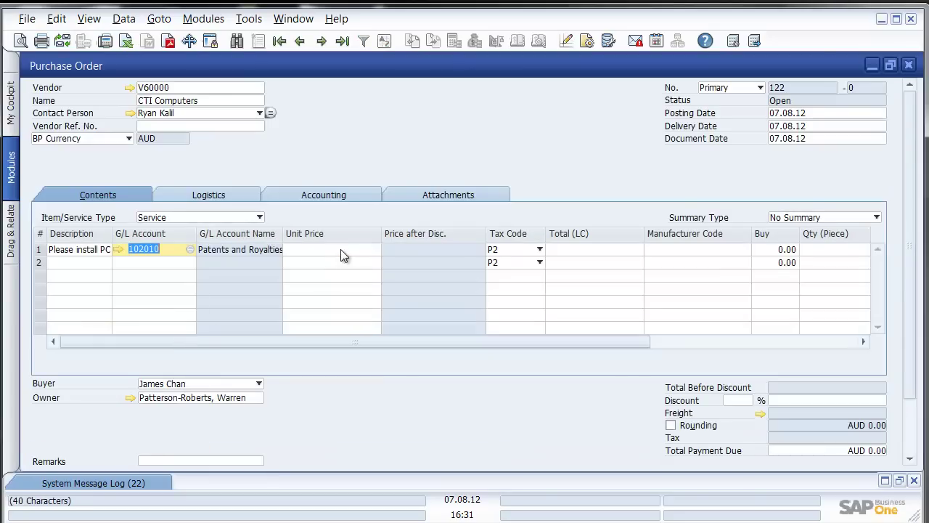
left_click(340, 249)
type("1200")
key("Tab")
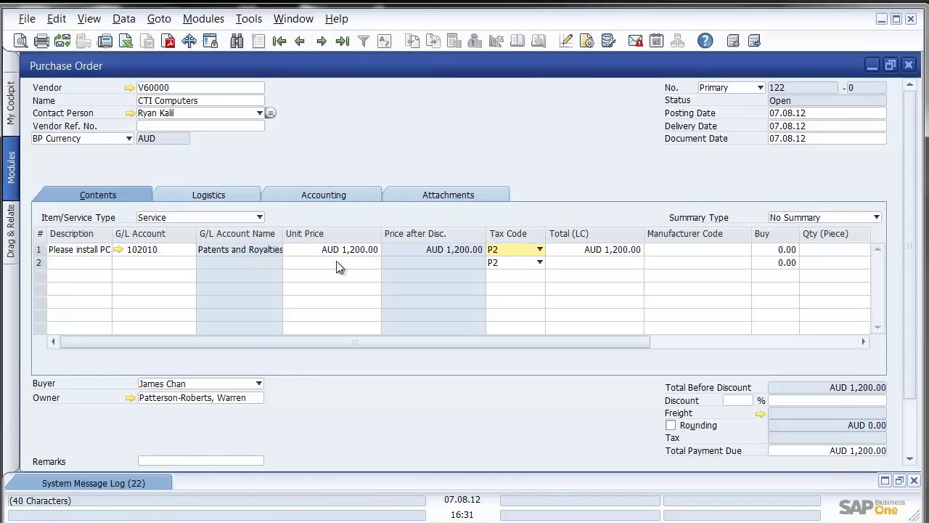
Add the service purchase order, display the saved record to check it, and close the window
scroll(917, 194, "down", 3)
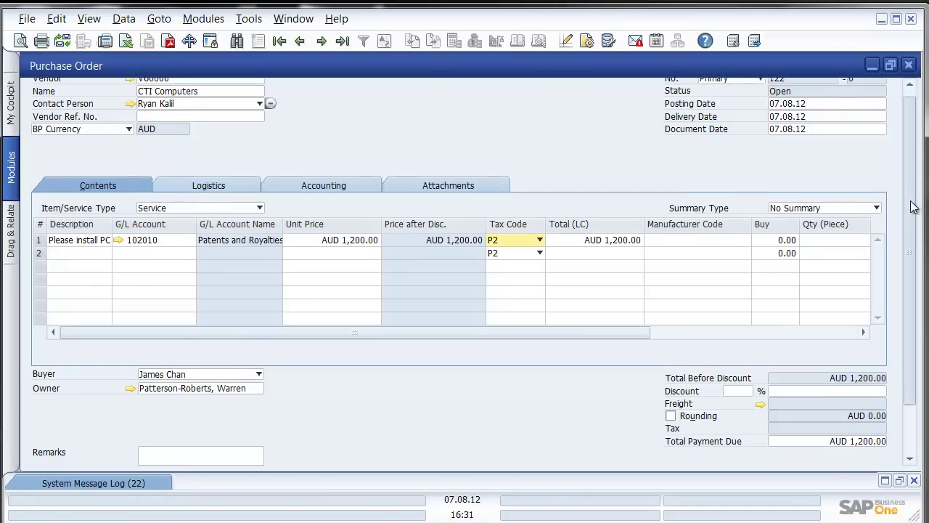
left_click(162, 398)
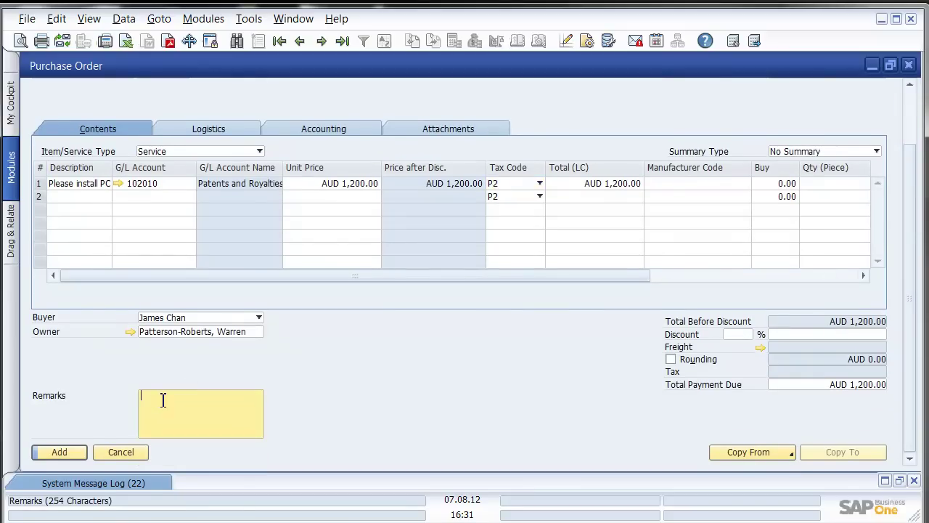
left_click(59, 452)
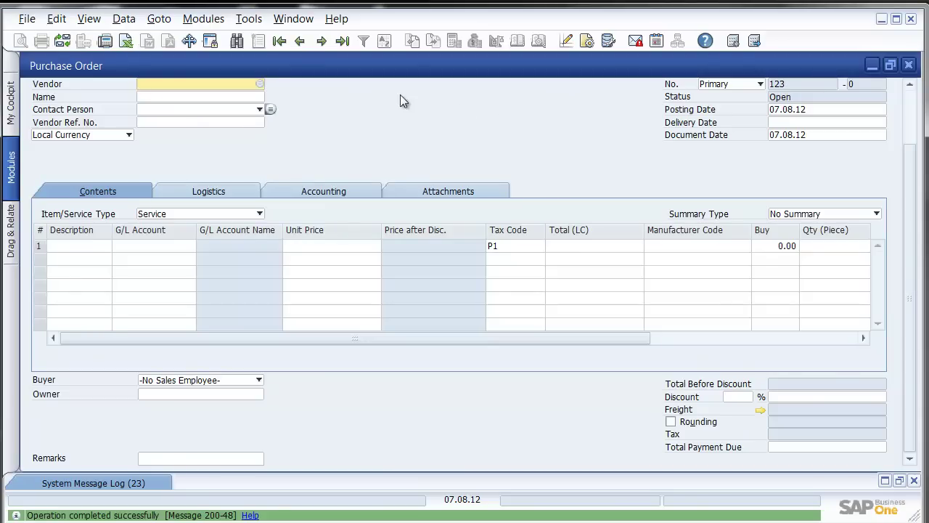
left_click(298, 41)
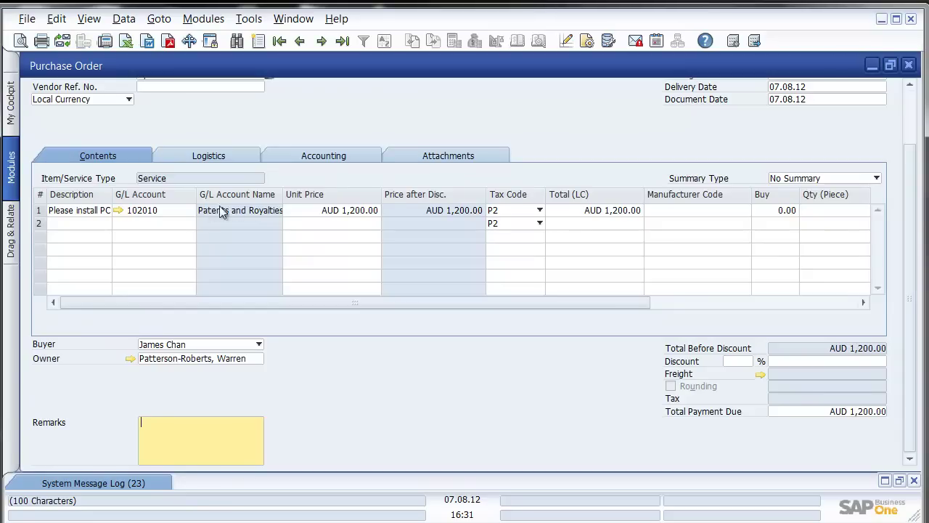
left_click(908, 65)
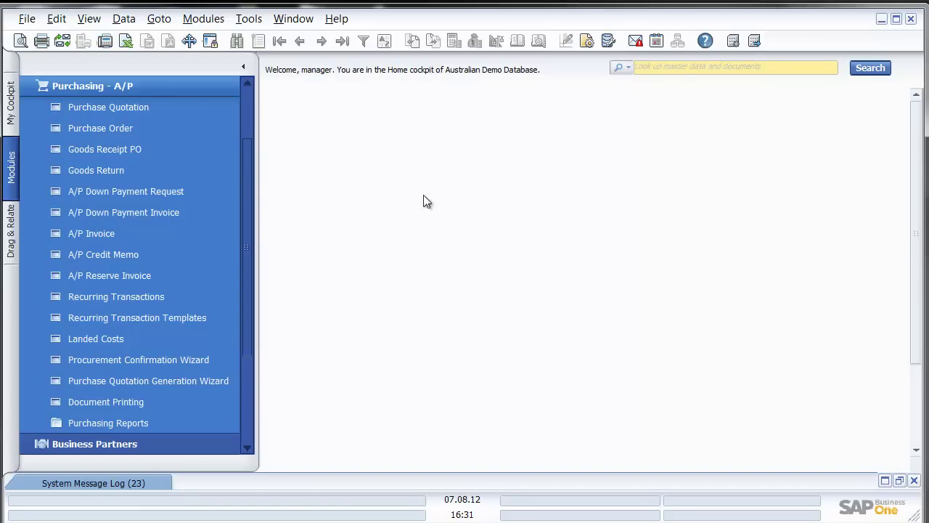
Open a new Goods Receipt PO, maximize its window, and choose Lasercom as the vendor
left_click(137, 151)
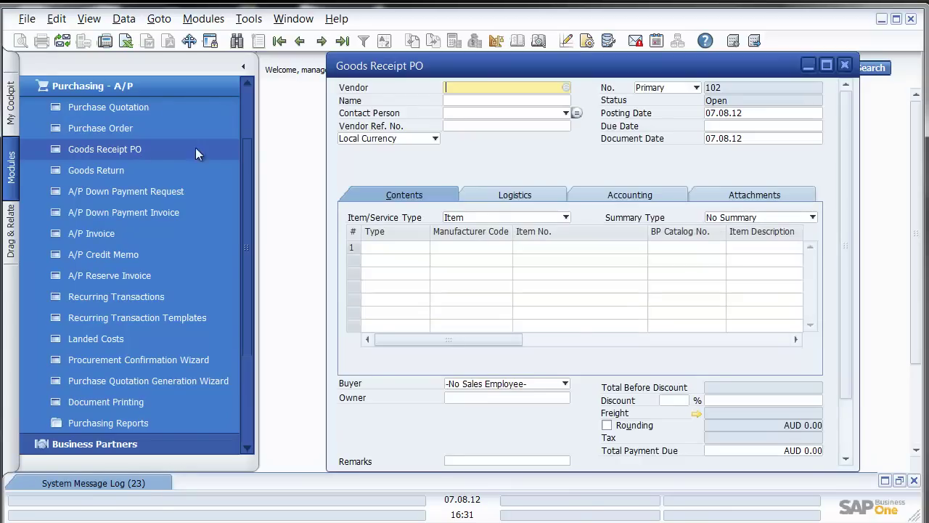
left_click_drag(522, 65, 475, 68)
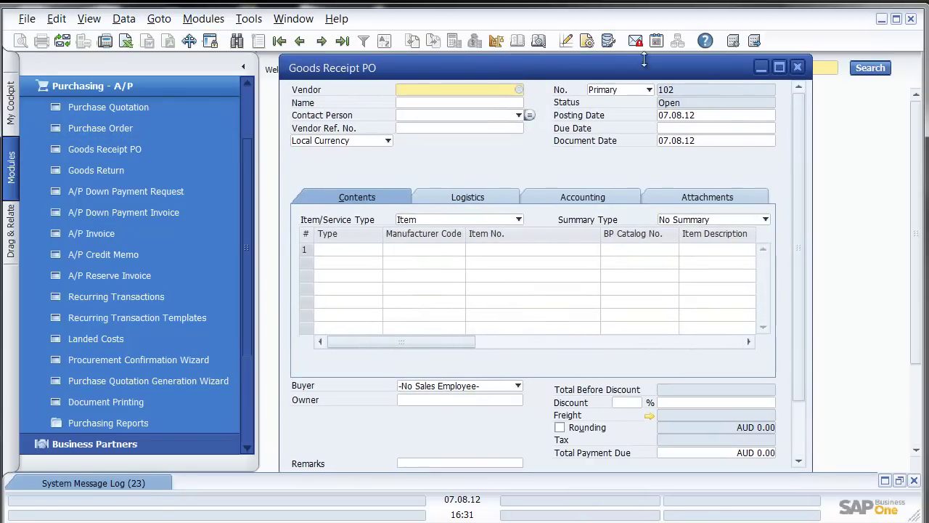
left_click(780, 68)
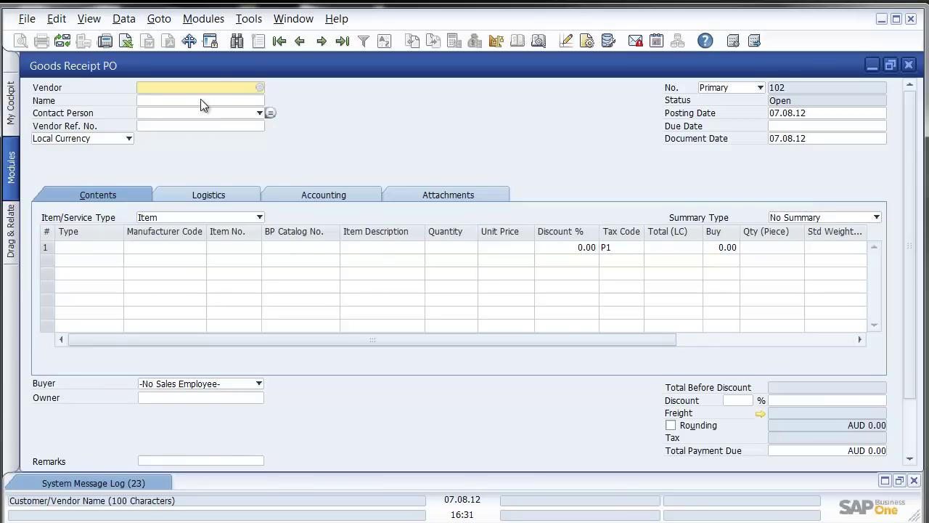
left_click(260, 88)
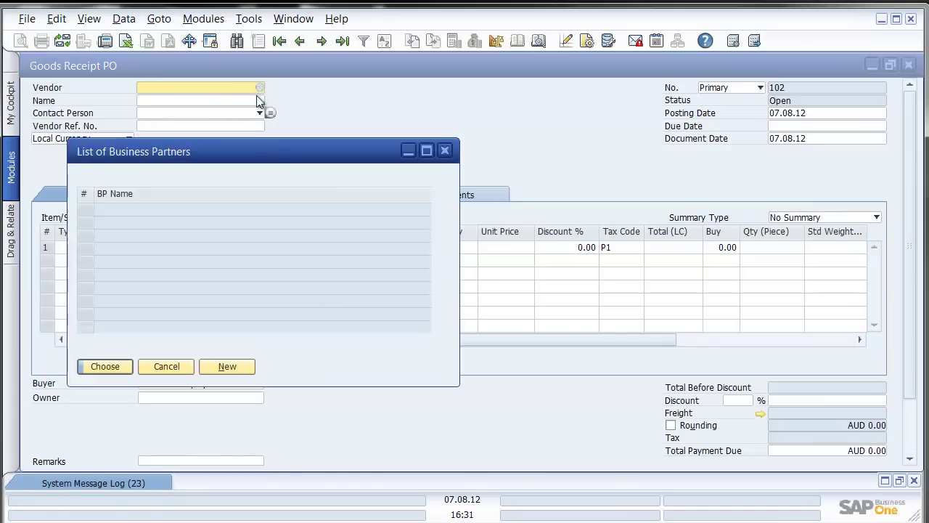
double_click(79, 214)
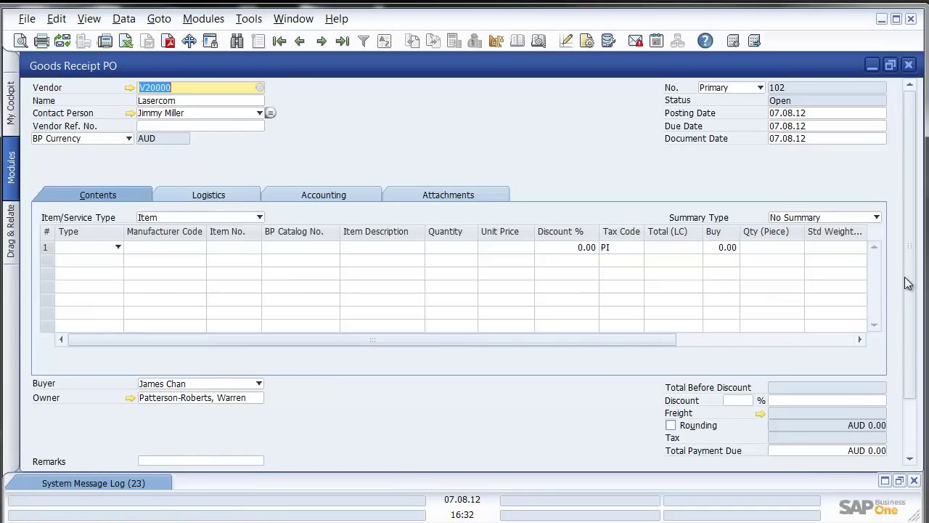
scroll(908, 284, "down", 3)
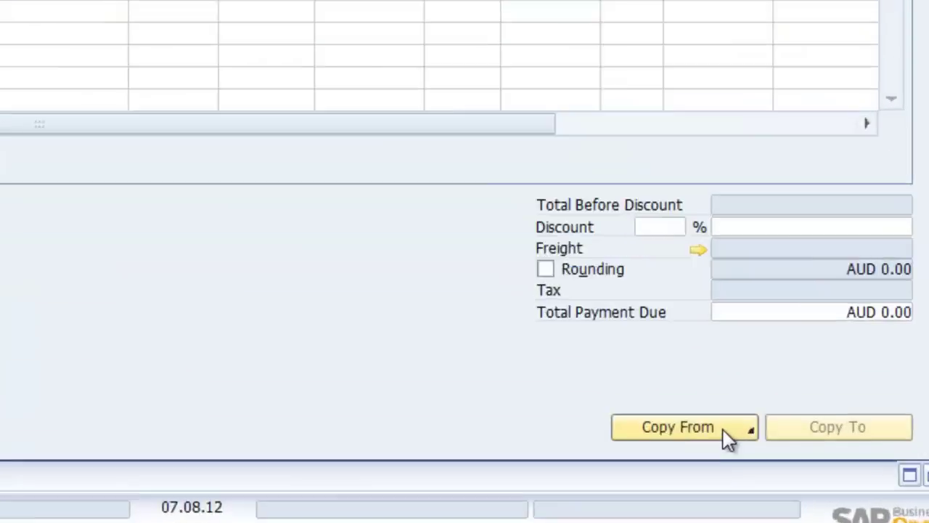
Copy Lasercom's purchase order for the IBM Infoprint 1222 into the goods receipt, drawing all data at the current table exchange rate
left_click(723, 429)
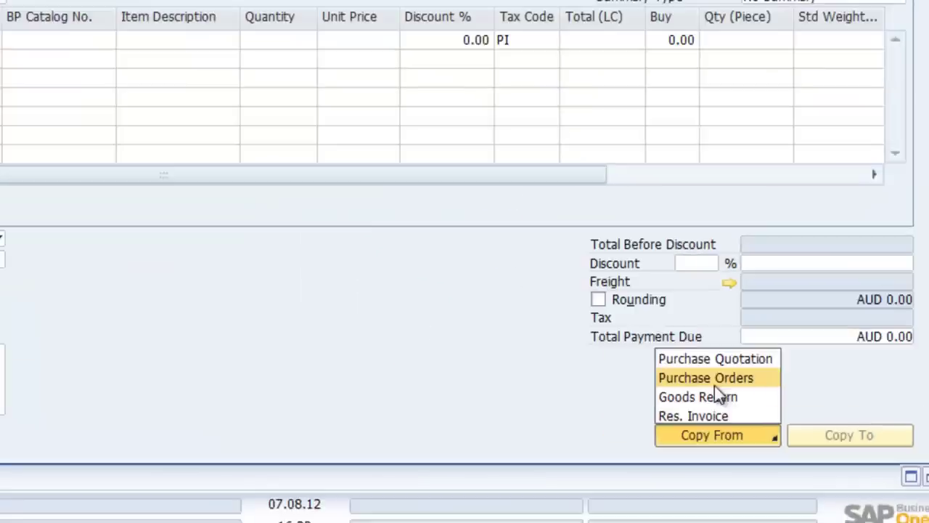
left_click(678, 362)
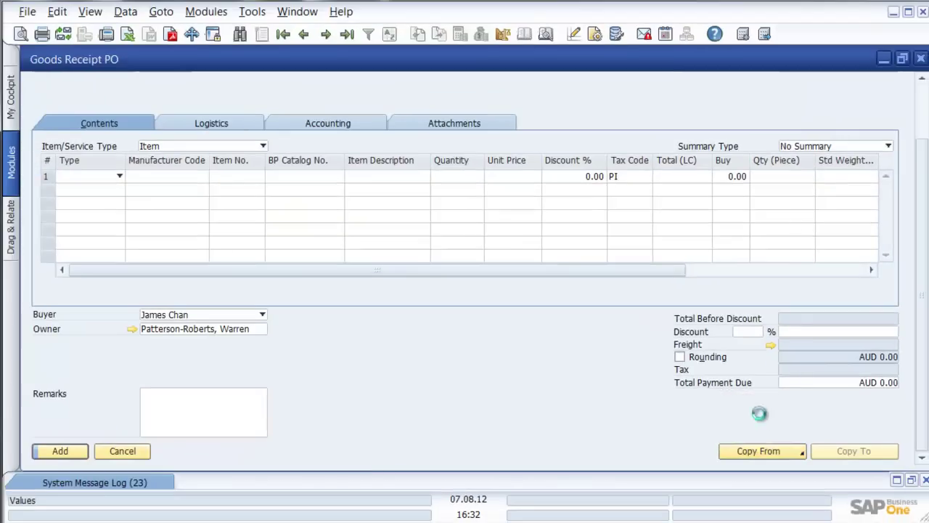
double_click(457, 318)
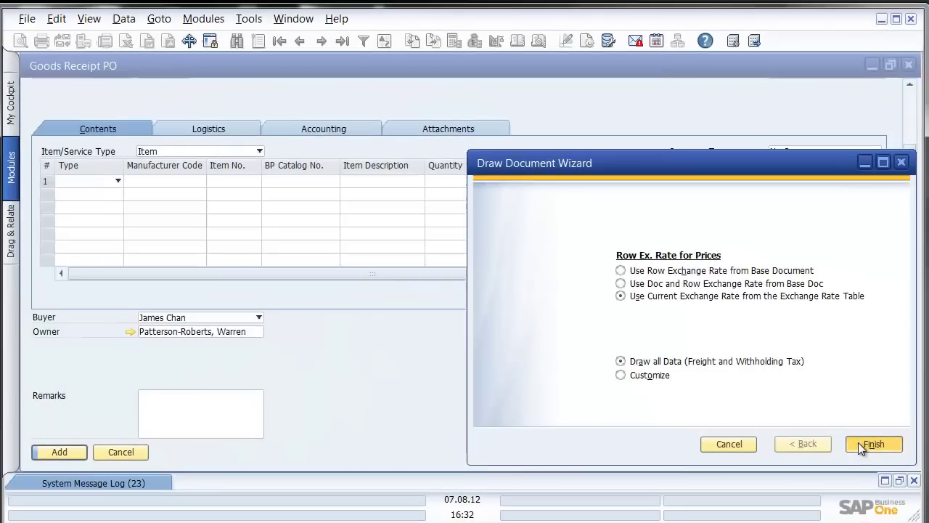
left_click(837, 495)
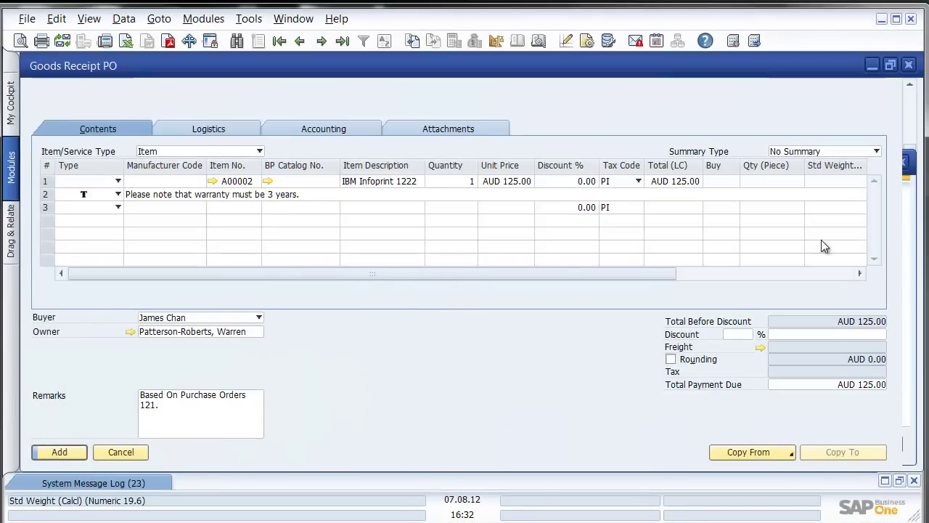
left_click(891, 65)
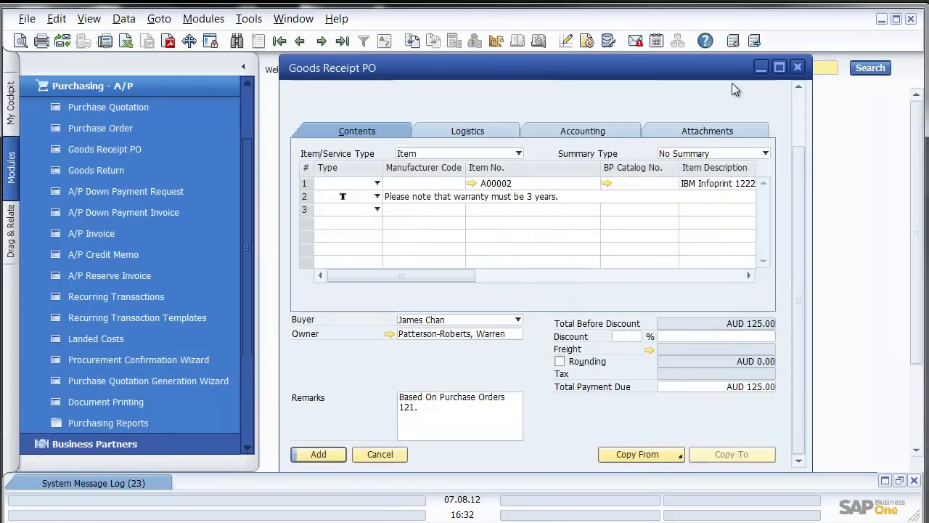
left_click(779, 67)
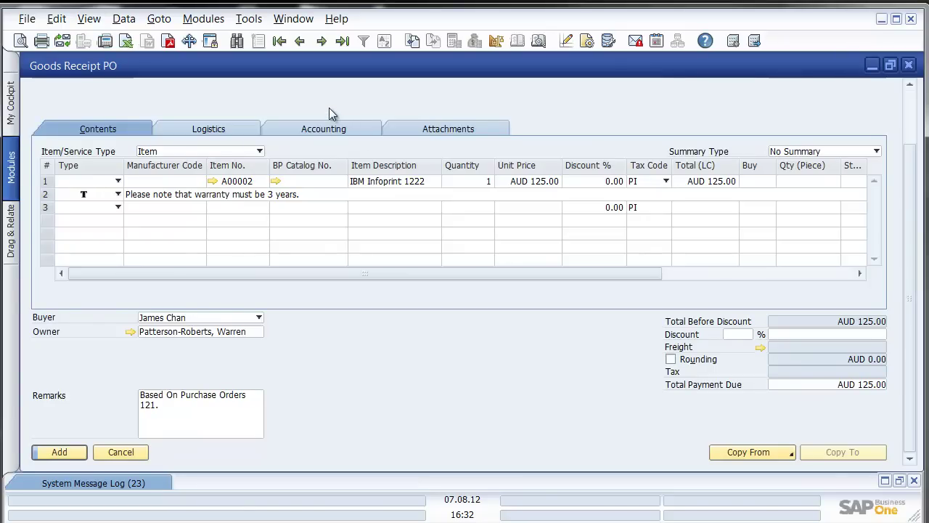
Try a quantity of 2 on the IBM Infoprint 1222 row and set it back to 1
left_click_drag(916, 178, 912, 120)
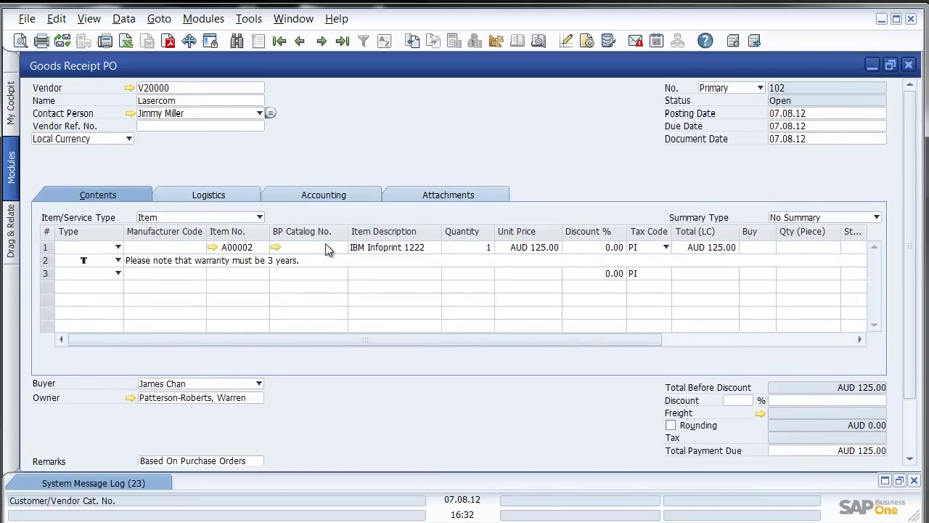
left_click(467, 250)
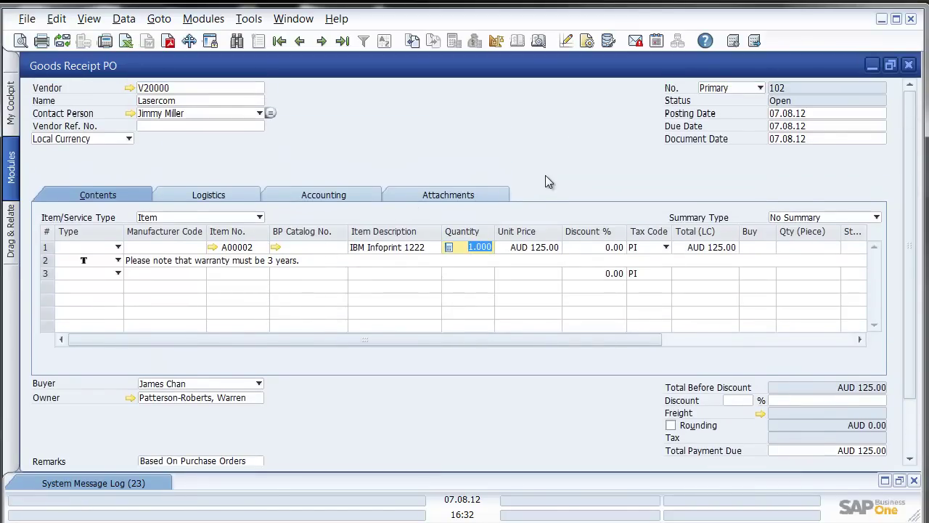
type("2")
key("Tab")
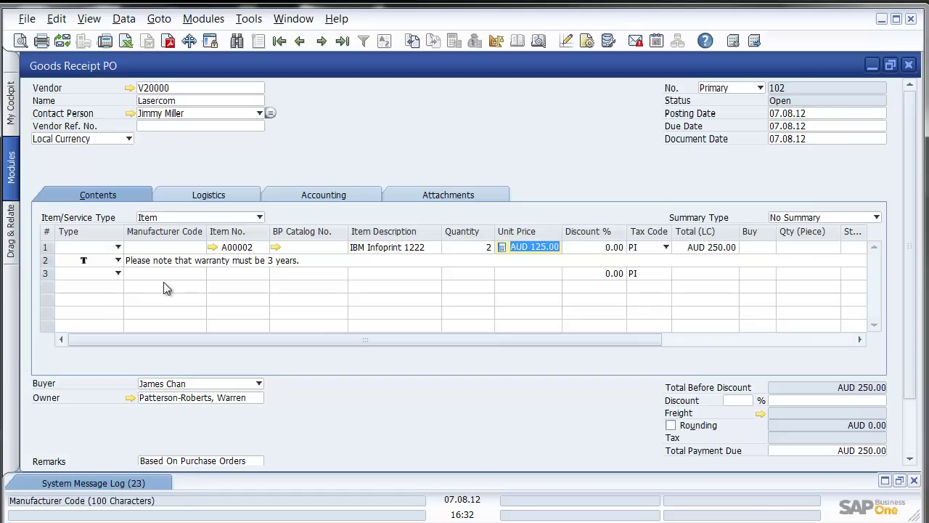
left_click(116, 274)
left_click(111, 285)
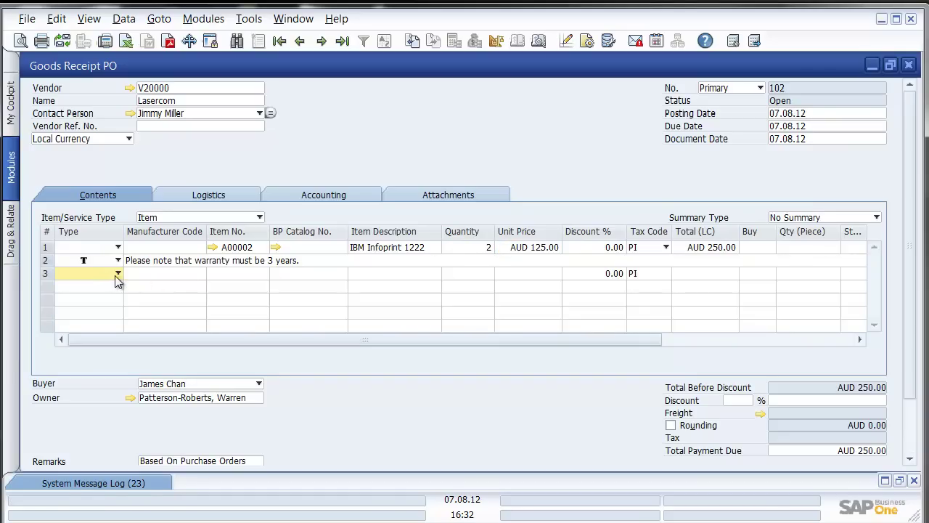
left_click(474, 247)
type("1")
key("Tab")
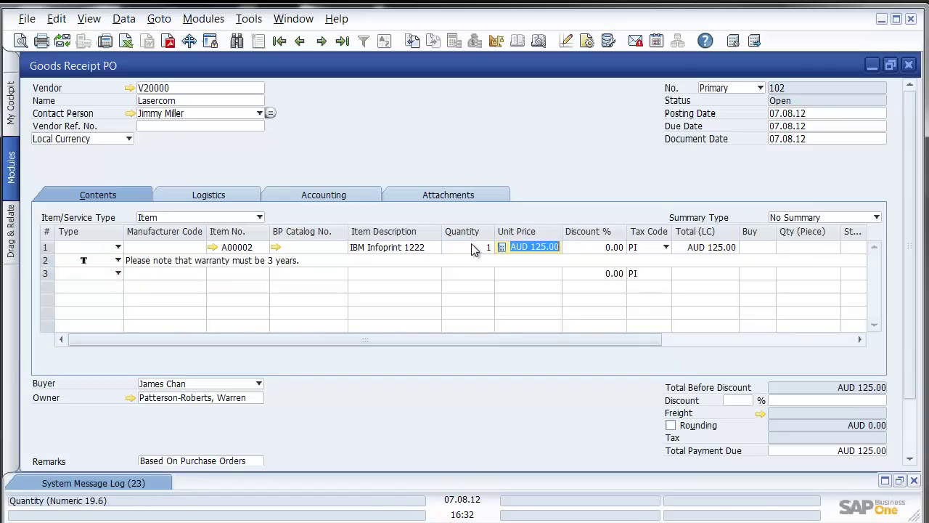
Add the Goods Receipt PO, accept that it cannot be changed once added, and close the window
scroll(913, 226, "down", 3)
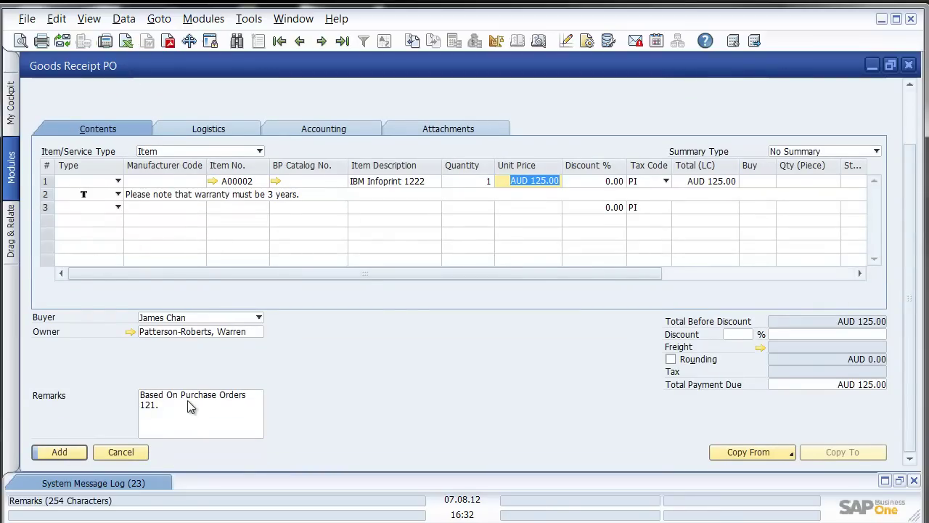
left_click(62, 451)
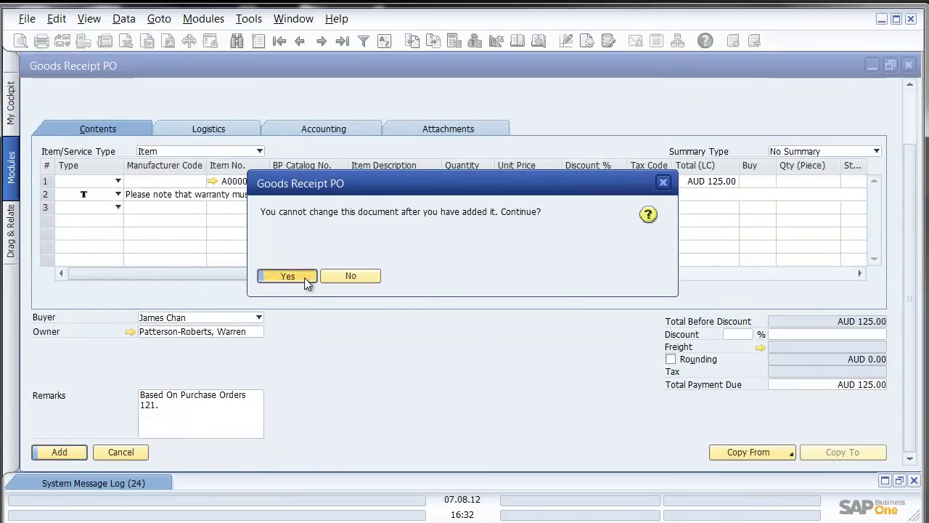
left_click(305, 277)
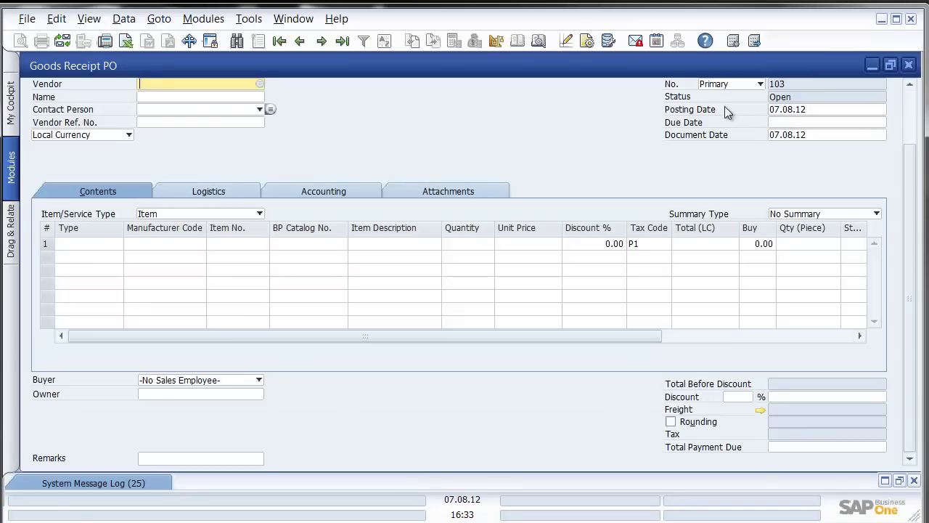
left_click(909, 65)
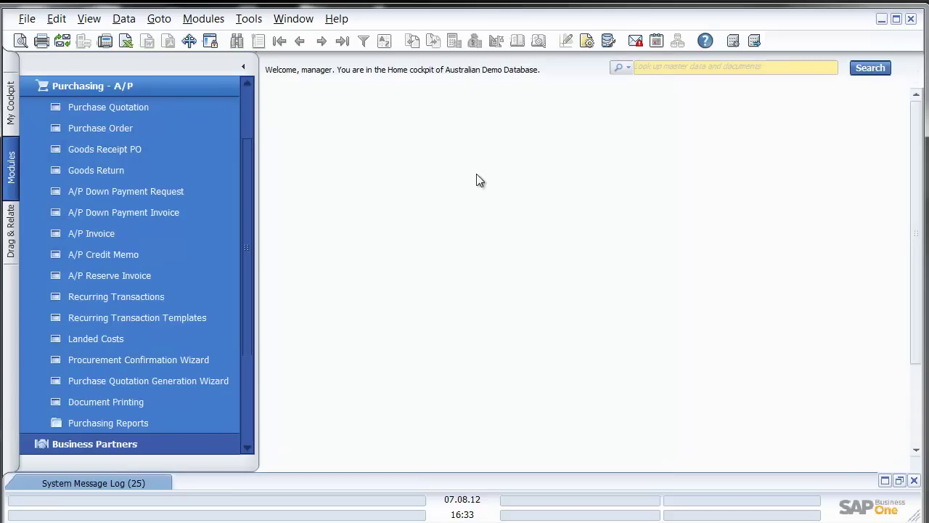
Open a new A/P Invoice and choose Lasercom as the vendor
left_click(120, 240)
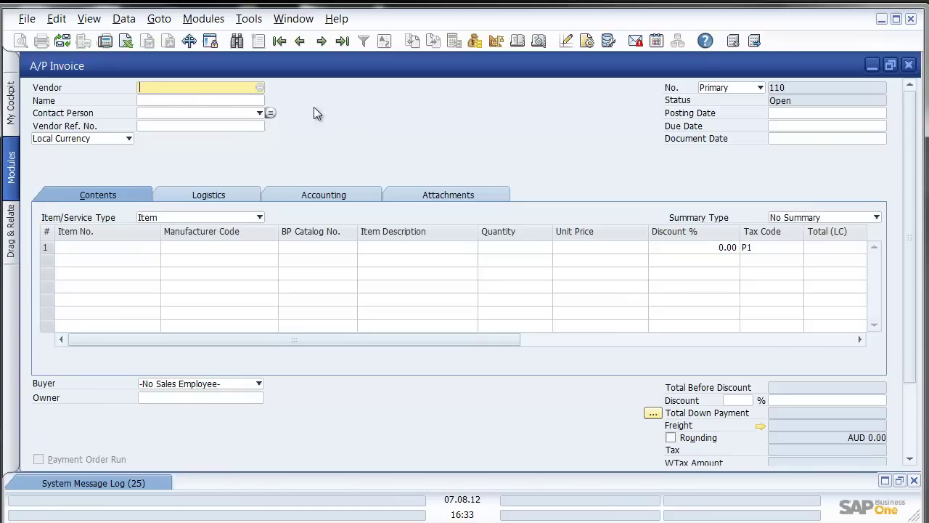
left_click(194, 101)
type("las")
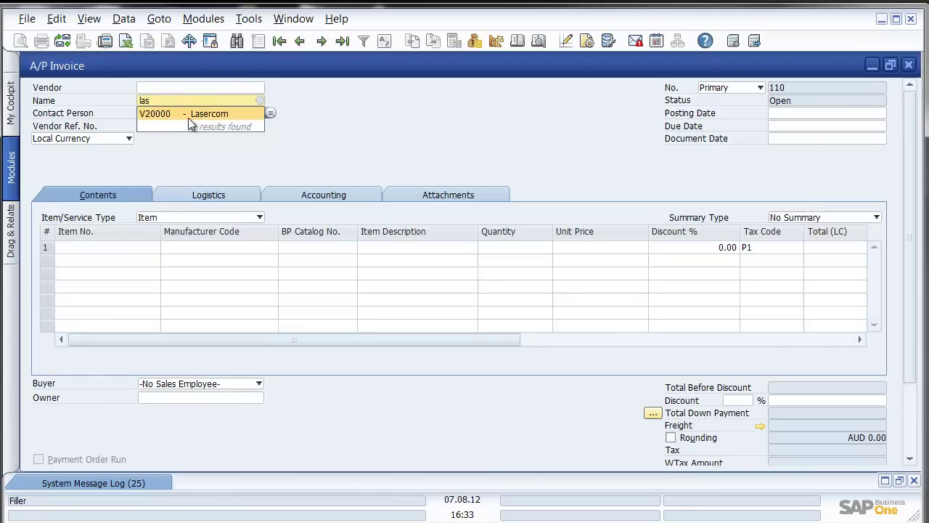
left_click(189, 117)
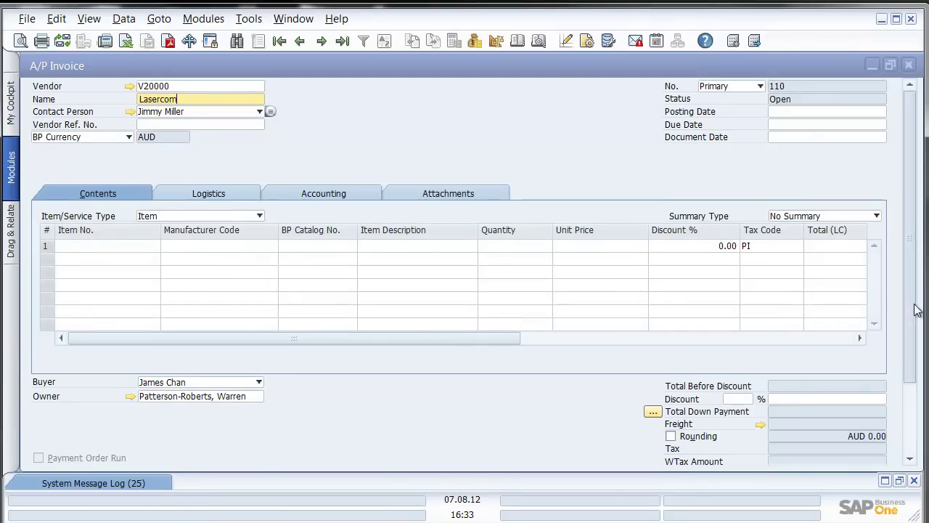
Copy Lasercom's goods receipt PO dated 07.08.12 into the invoice, drawing all data at the current table exchange rate
left_click_drag(911, 305, 914, 400)
left_click(762, 452)
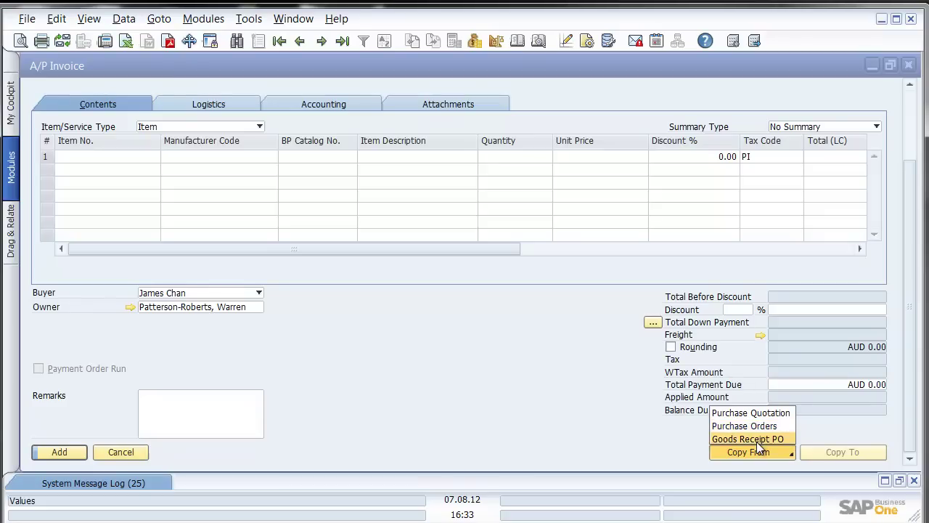
left_click(764, 438)
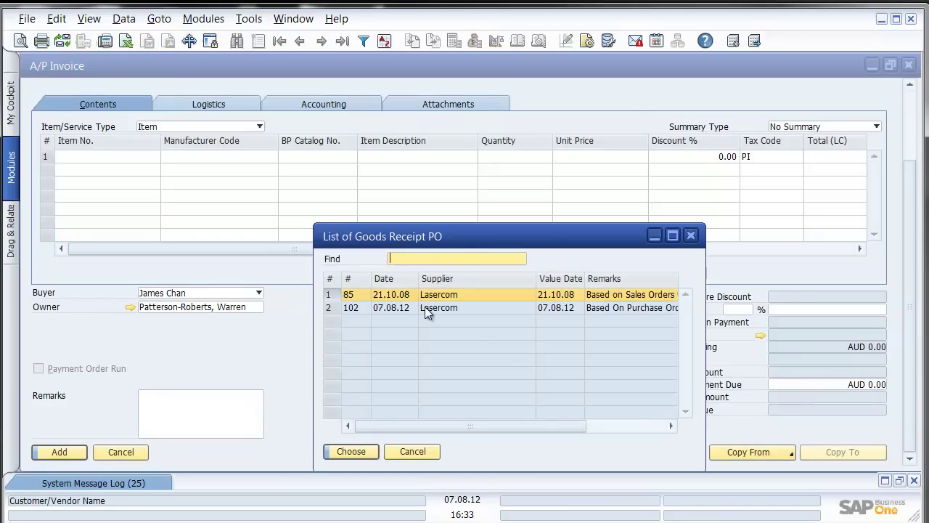
double_click(425, 308)
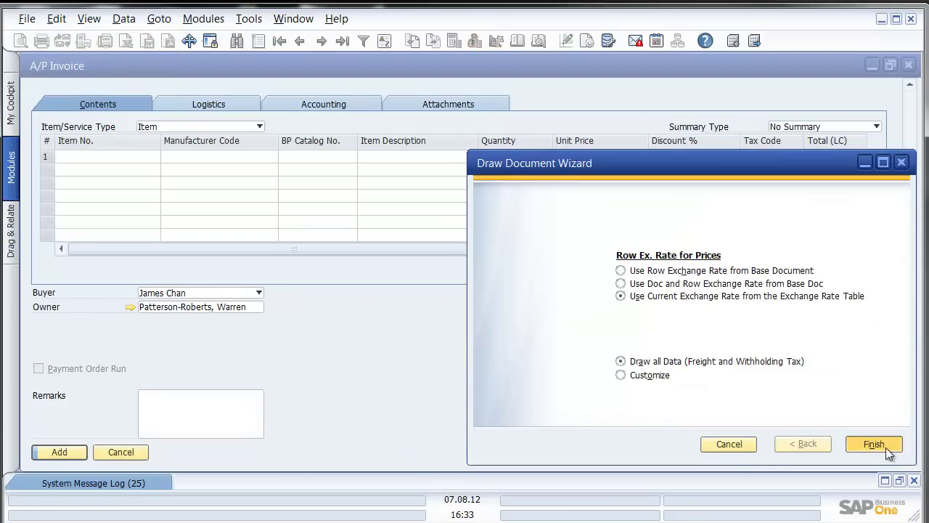
left_click(873, 445)
left_click_drag(325, 243, 327, 243)
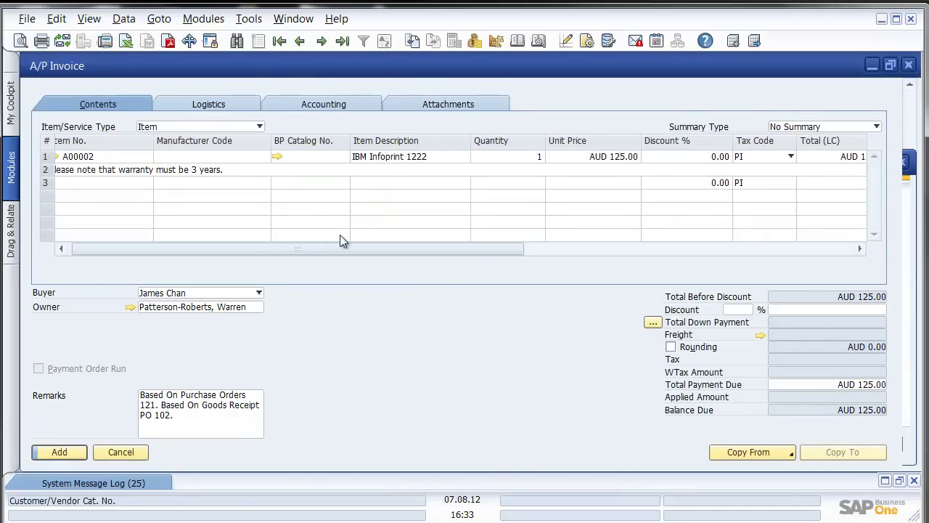
Set the unit price of the IBM Infoprint 1222 row to 122 and try to add the invoice
left_click(603, 157)
type("122")
key("Tab")
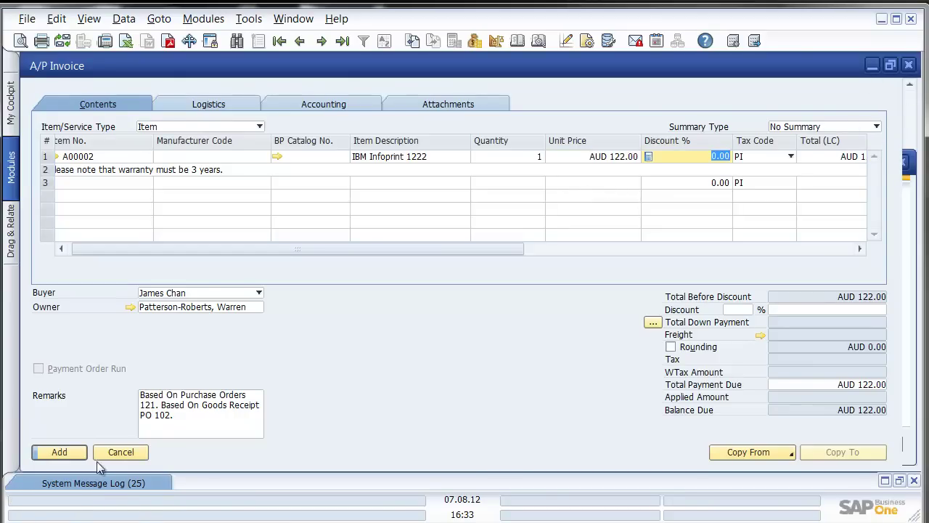
left_click(69, 452)
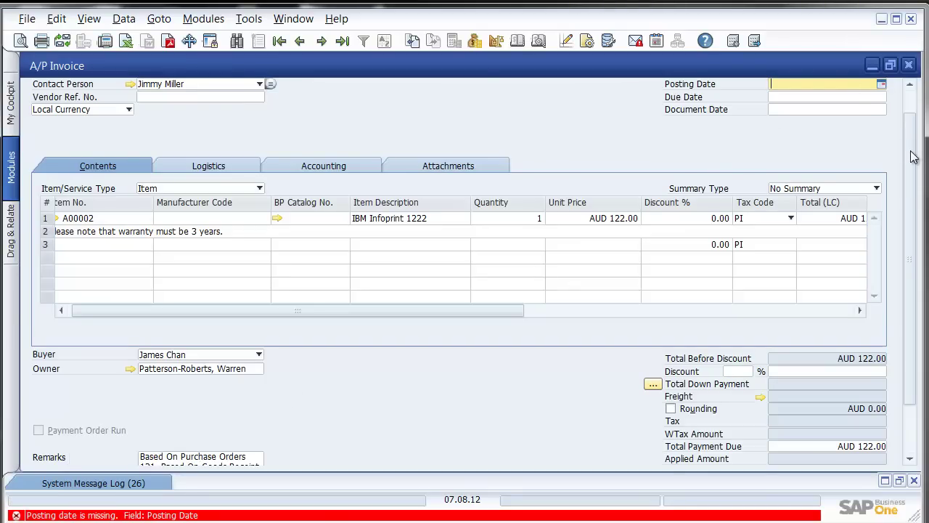
Fill in 07.08.12 as posting and document date with due date 06.09.12, and enter 16678 as the vendor reference number
left_click_drag(913, 157, 905, 116)
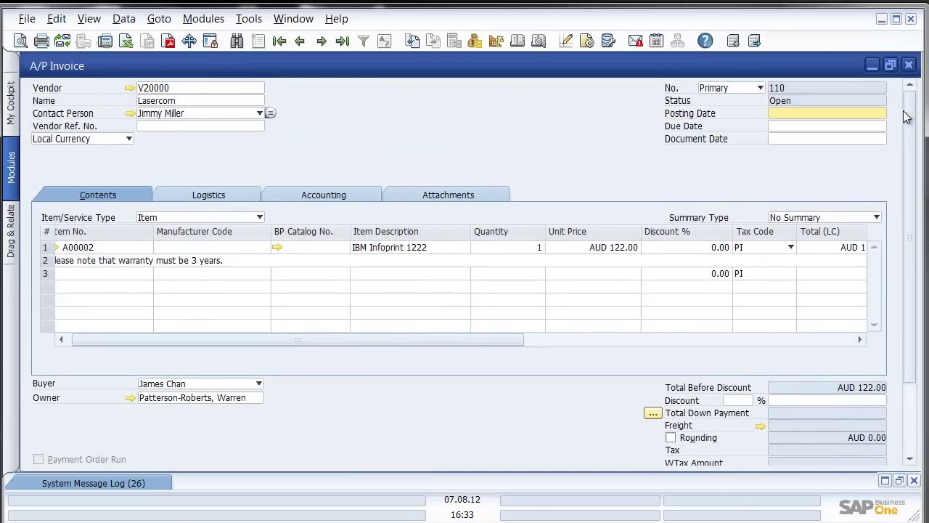
key("Tab")
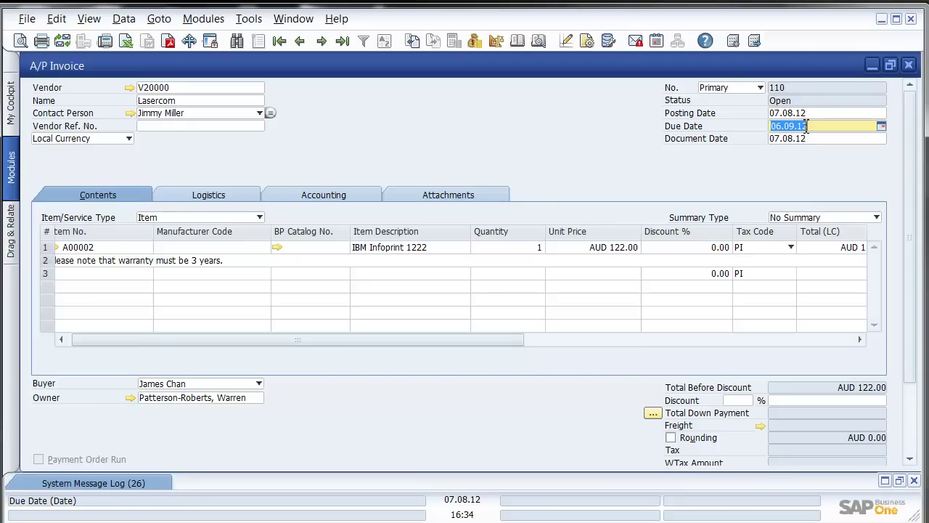
left_click(188, 127)
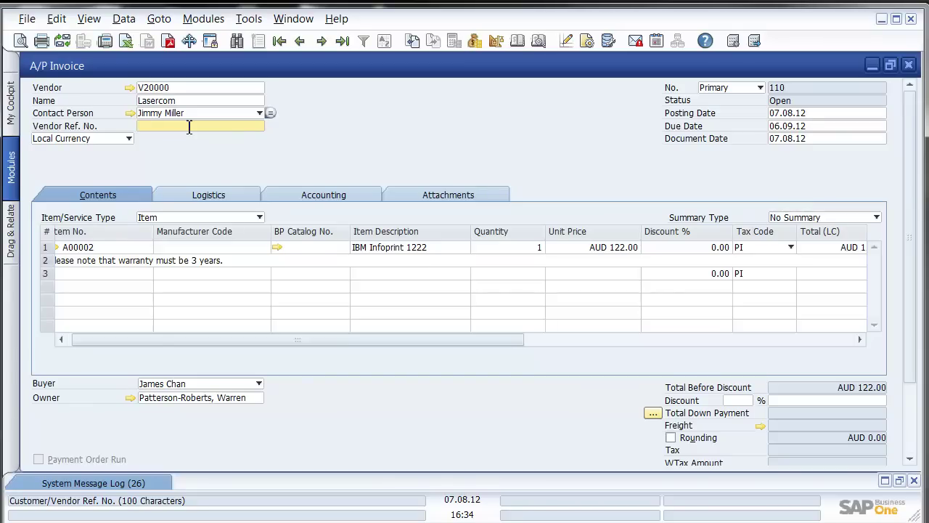
type("16678")
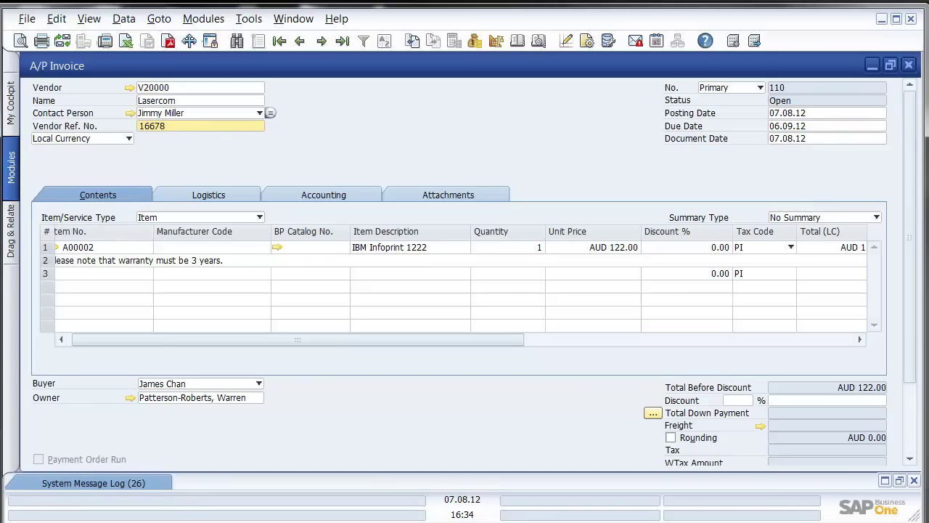
Add the A/P invoice and accept that it cannot be changed once added
left_click_drag(912, 136, 897, 233)
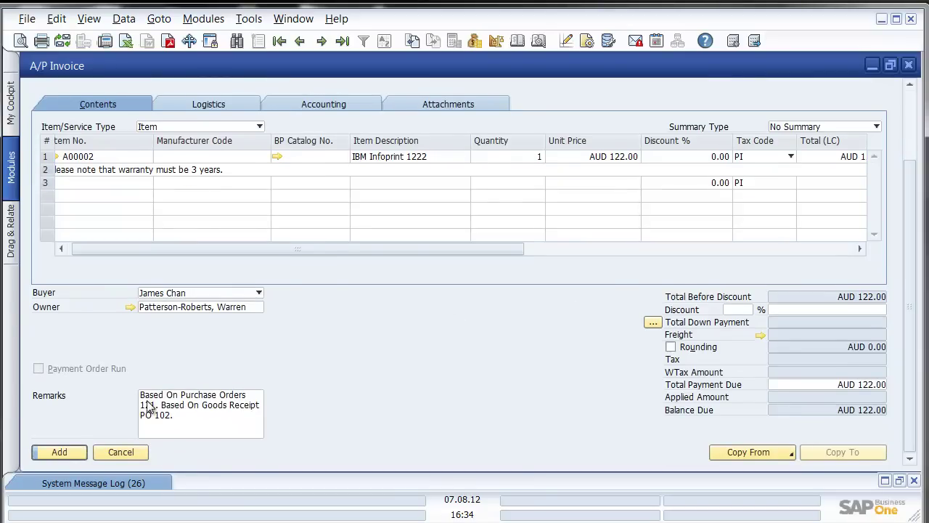
left_click(65, 450)
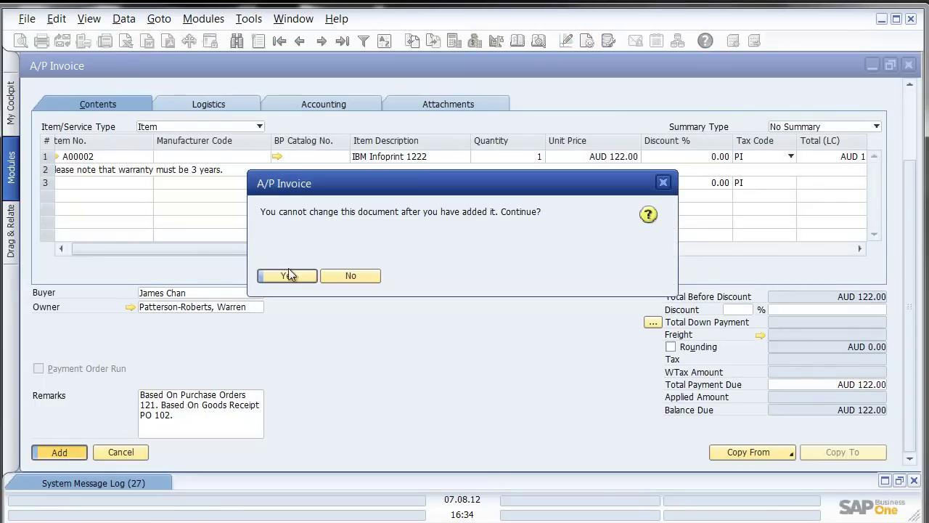
left_click(289, 275)
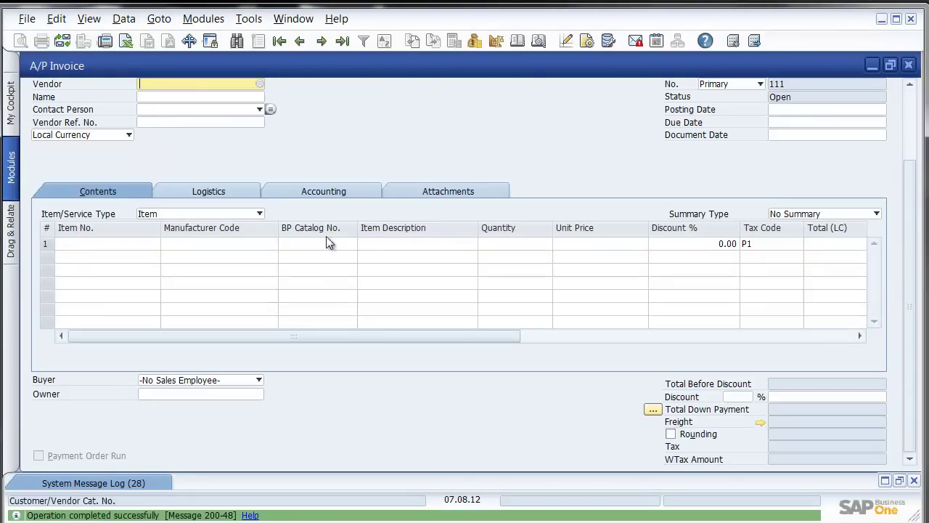
Display the saved A/P invoice for Lasercom to check it, and open the row details of its first item
left_click(299, 42)
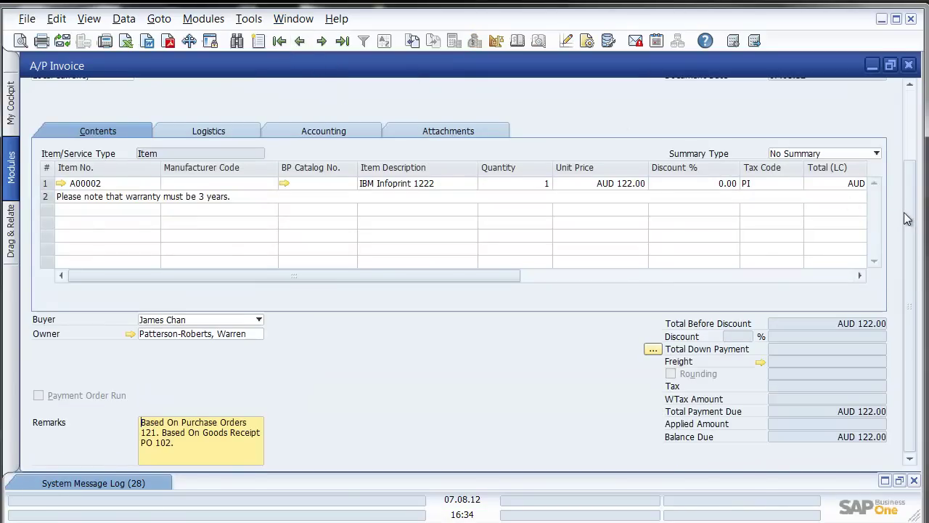
scroll(906, 220, "up", 3)
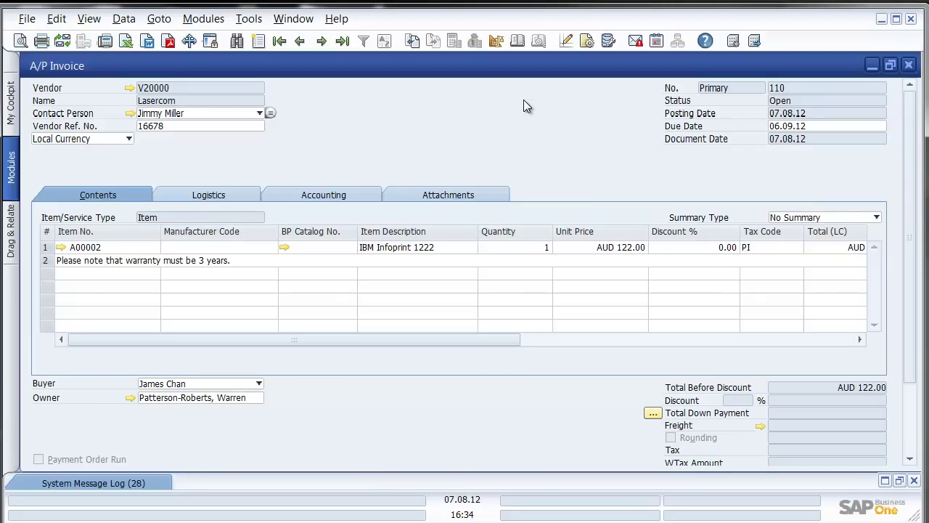
right_click(524, 101)
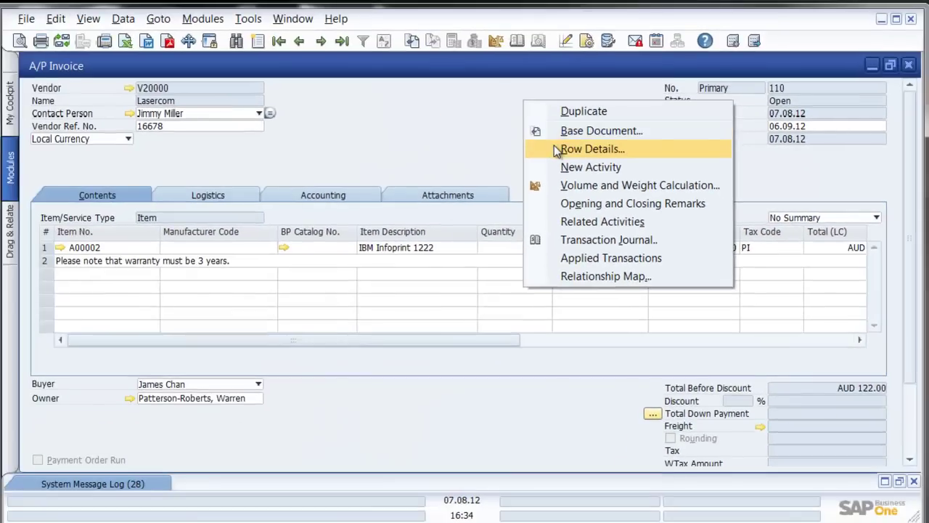
left_click(320, 143)
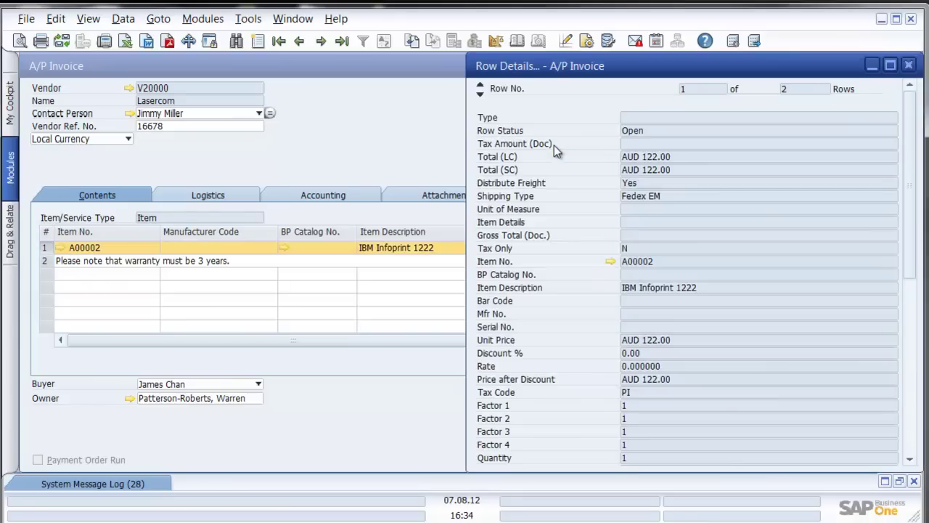
Read through the row details of the IBM Infoprint 1222 line, and display the relationship map of the A/P invoice
left_click_drag(913, 118, 904, 201)
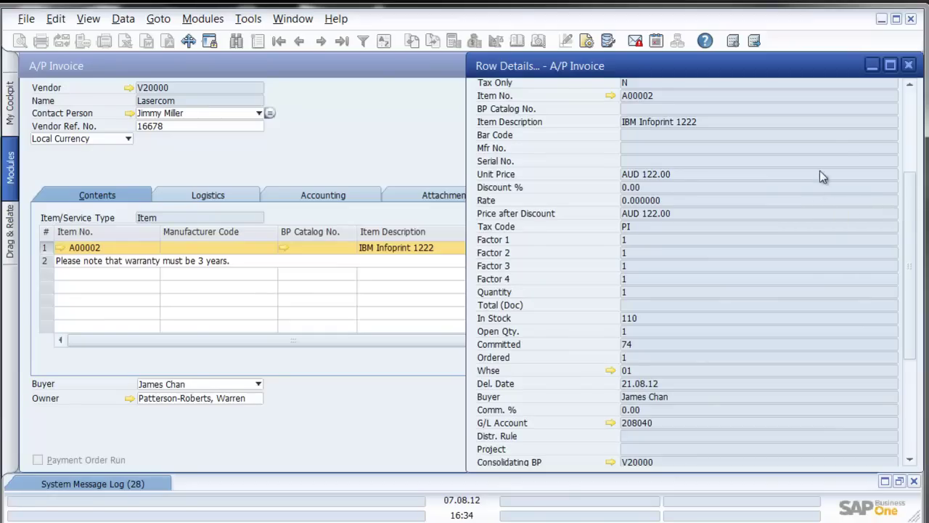
left_click(909, 66)
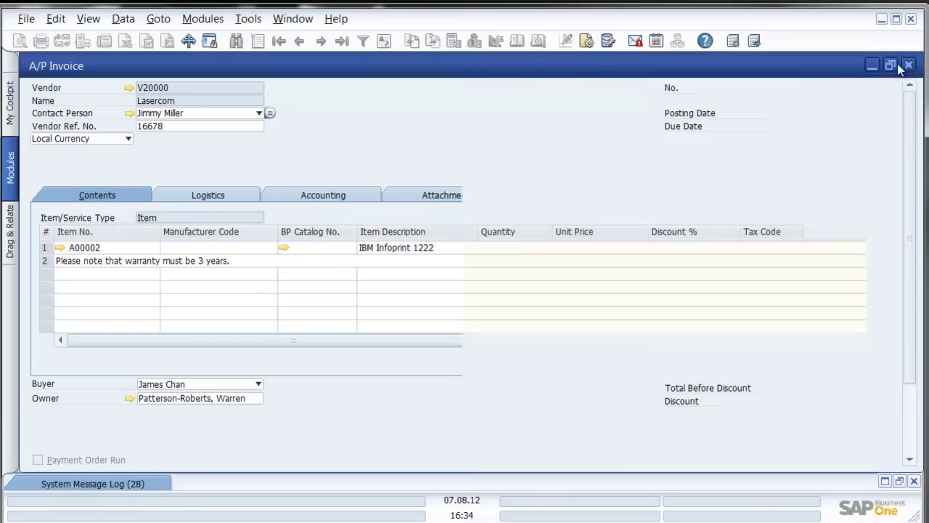
right_click(469, 119)
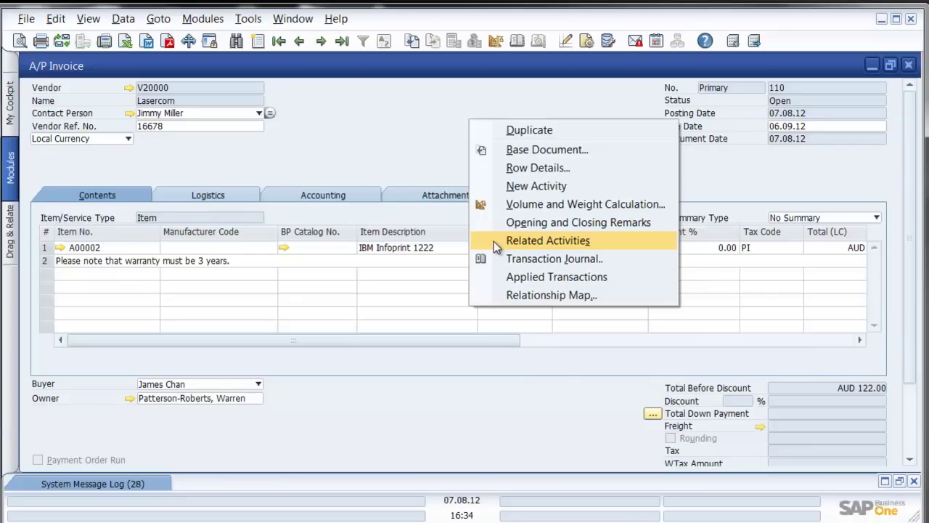
left_click(522, 295)
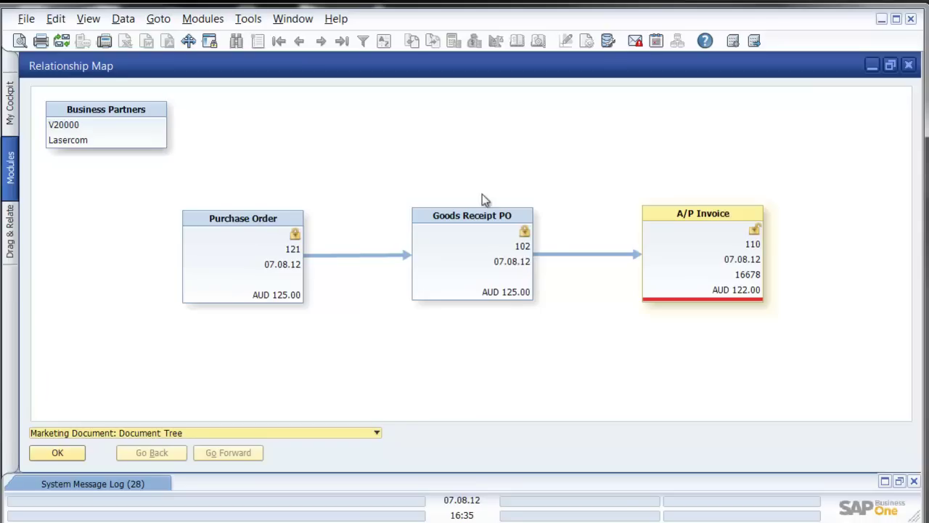
View the goods receipt PO from the relationship map and check the inventory, sales and purchasing data in item A00002's master record
double_click(472, 244)
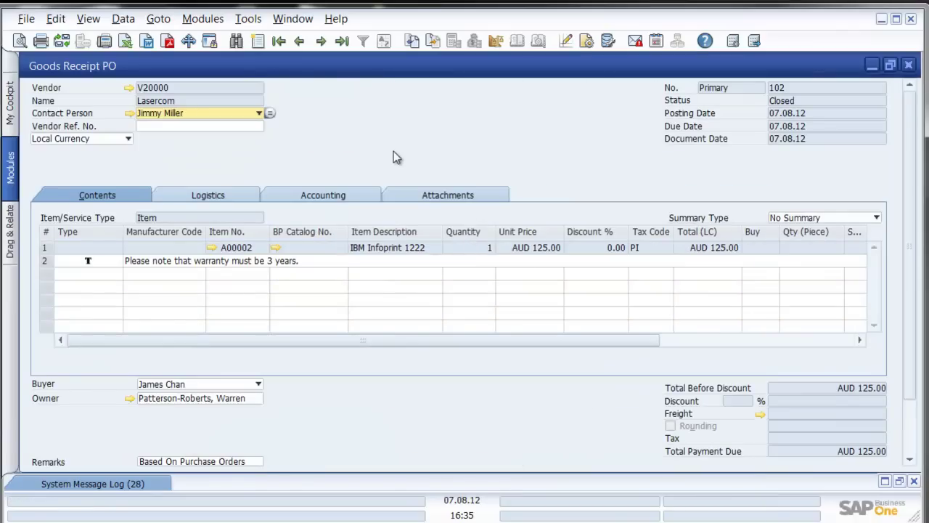
left_click(210, 248)
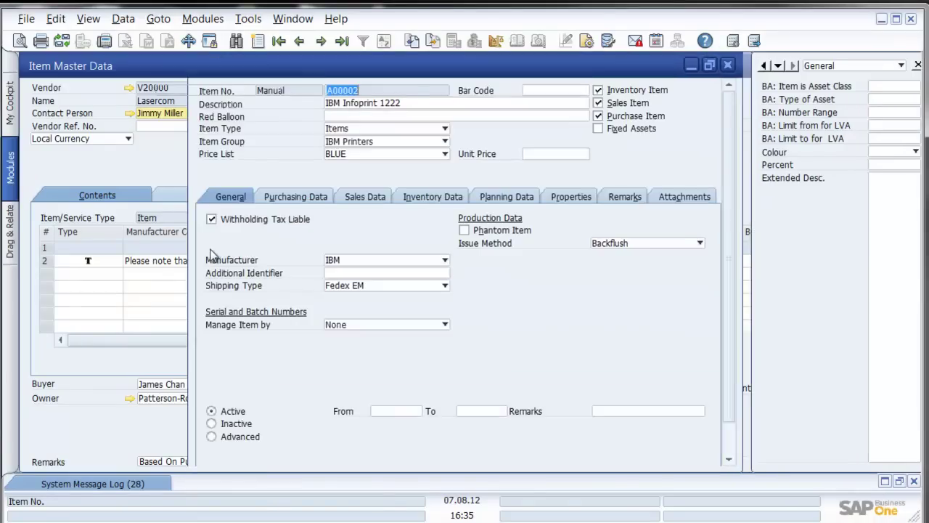
left_click(276, 201)
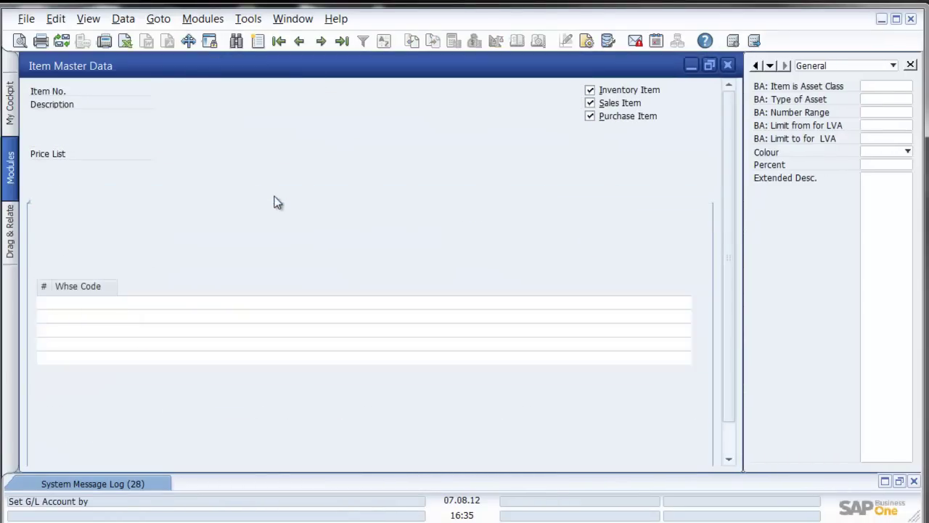
left_click(196, 198)
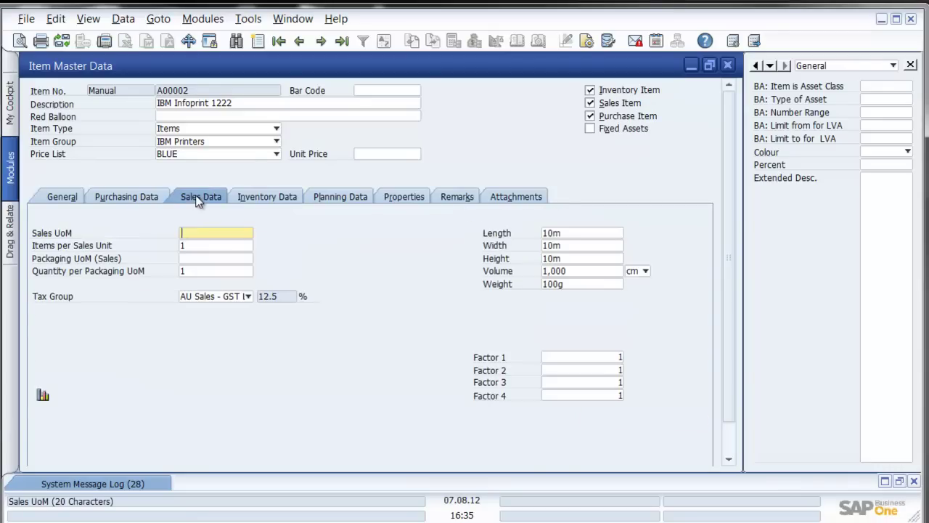
left_click(157, 197)
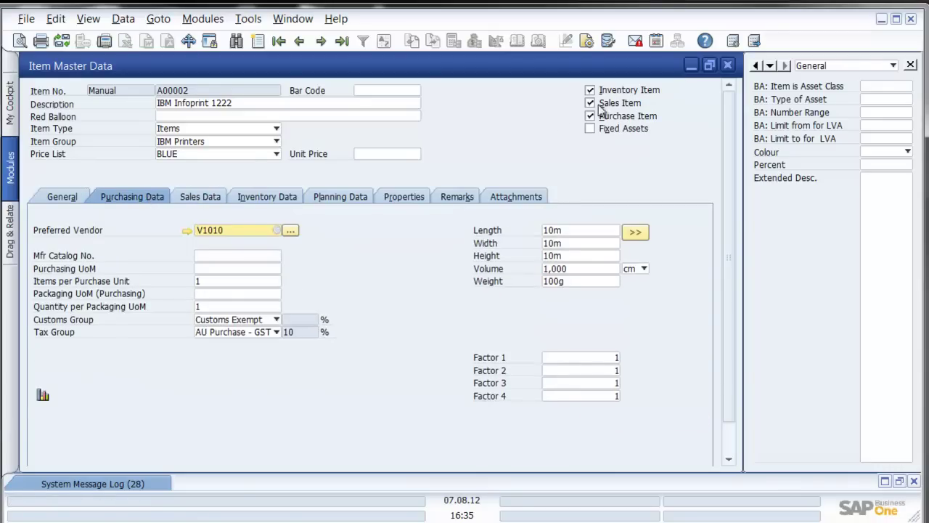
left_click(727, 66)
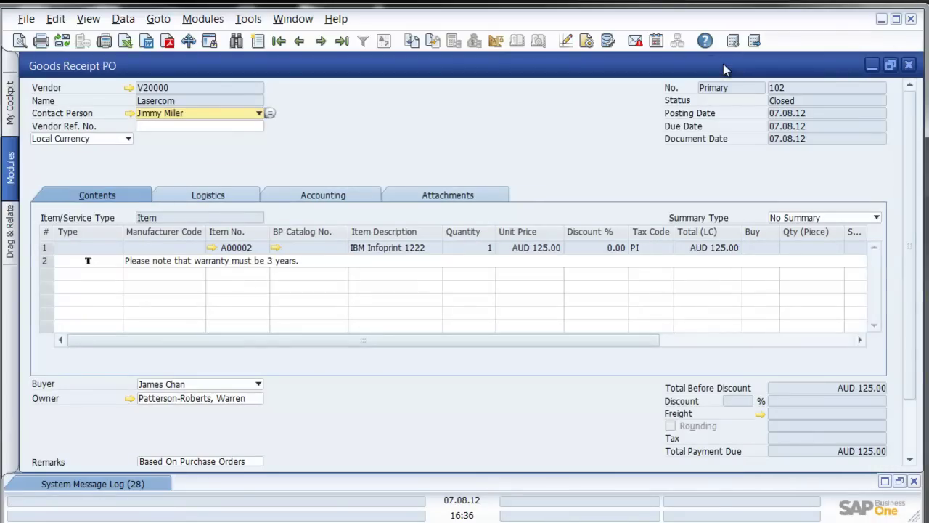
Close the goods receipt PO, the relationship map and the A/P invoice
left_click(908, 65)
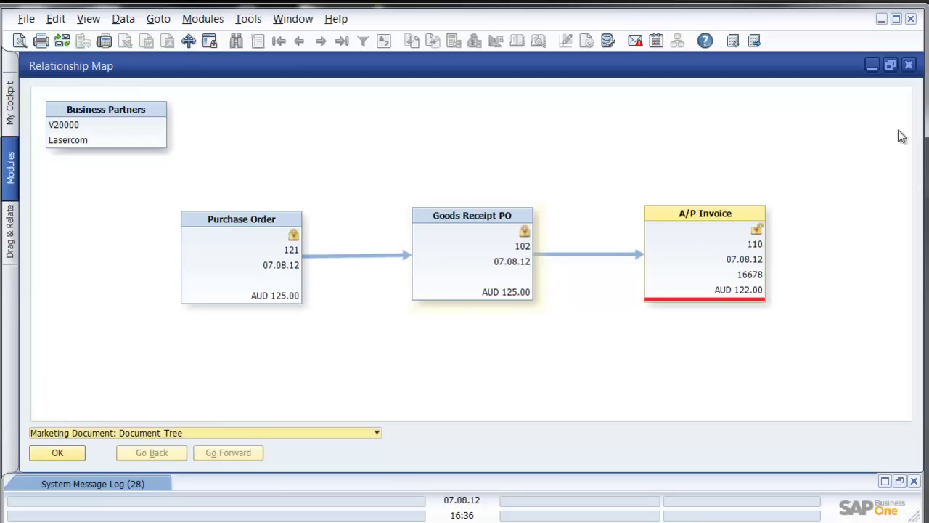
left_click(909, 65)
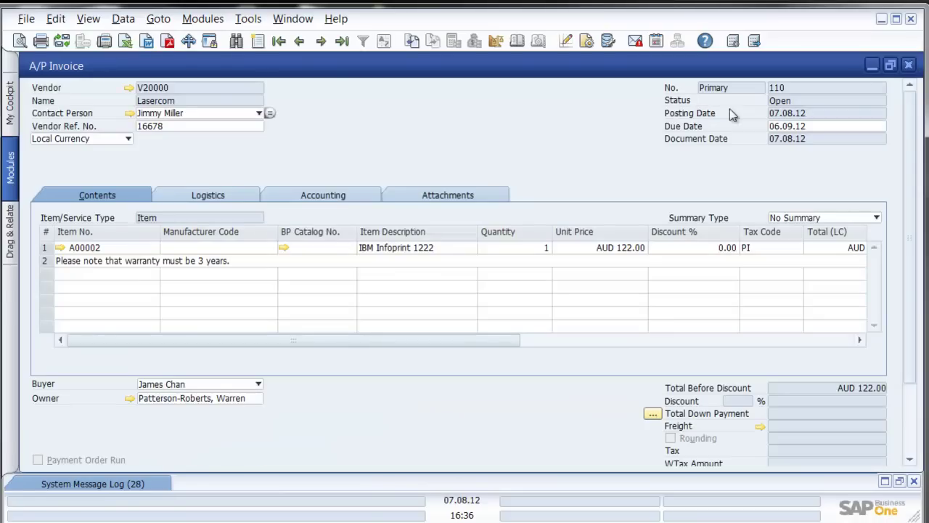
left_click(908, 65)
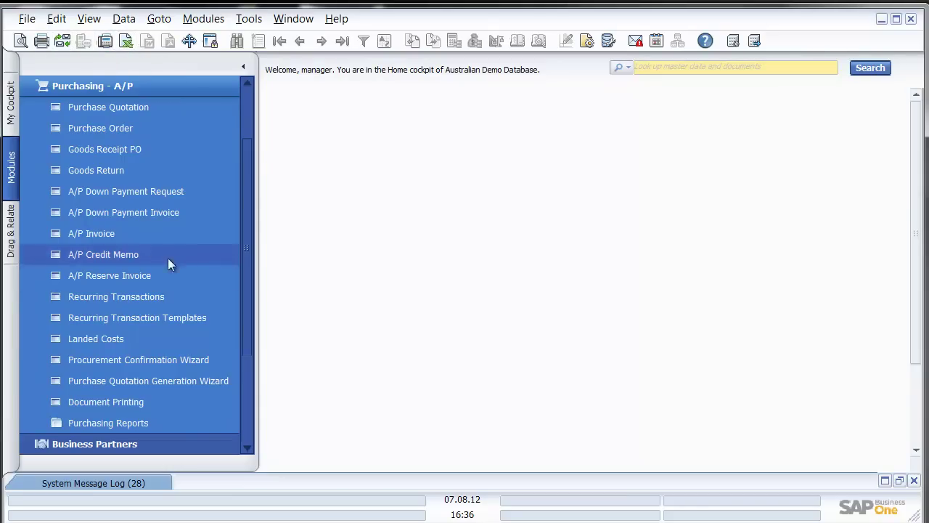
Run the Open Items List from the purchasing reports and show the open purchase orders
left_click(109, 421)
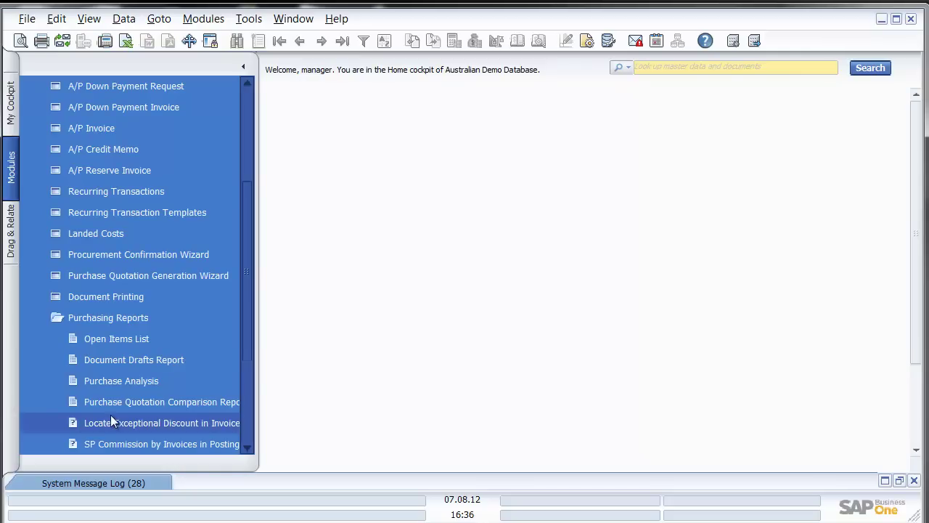
left_click(183, 340)
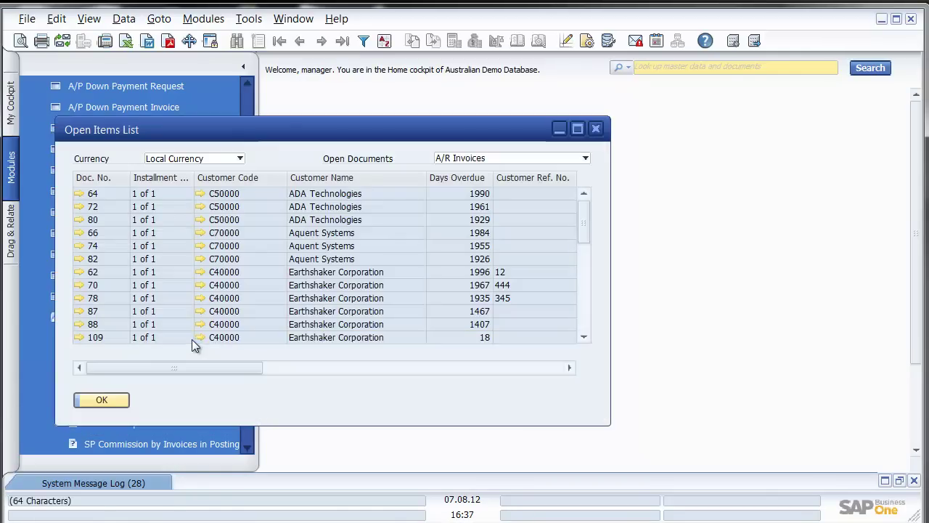
left_click(565, 157)
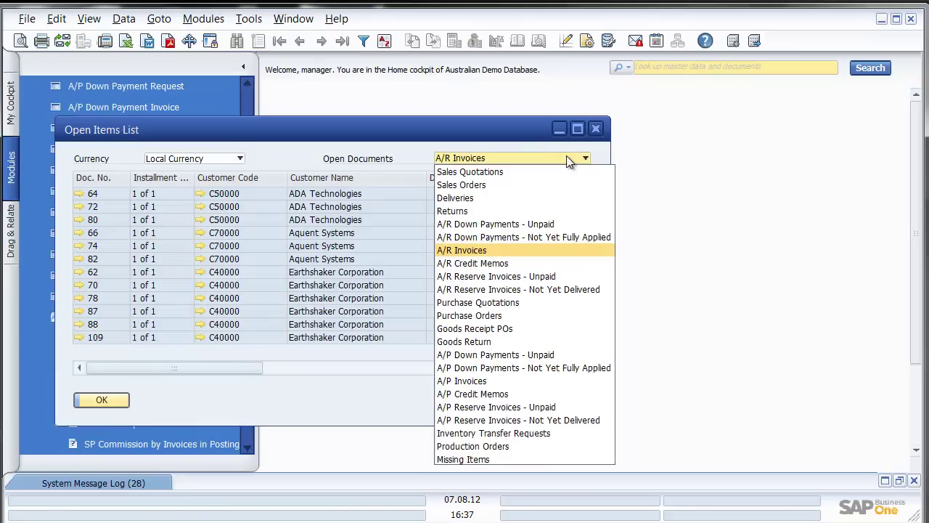
left_click(478, 315)
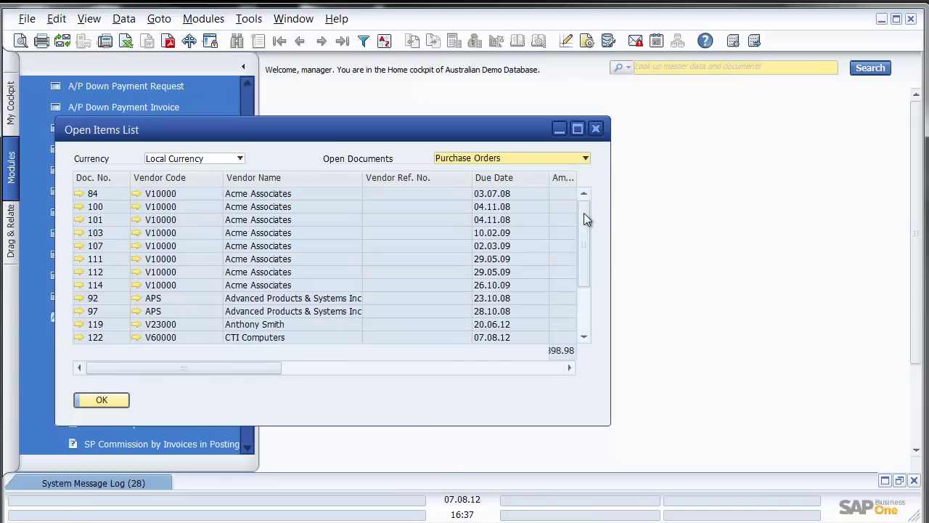
View the open A/P invoices and the open A/P credit memos in the list, and close the report
left_click(546, 156)
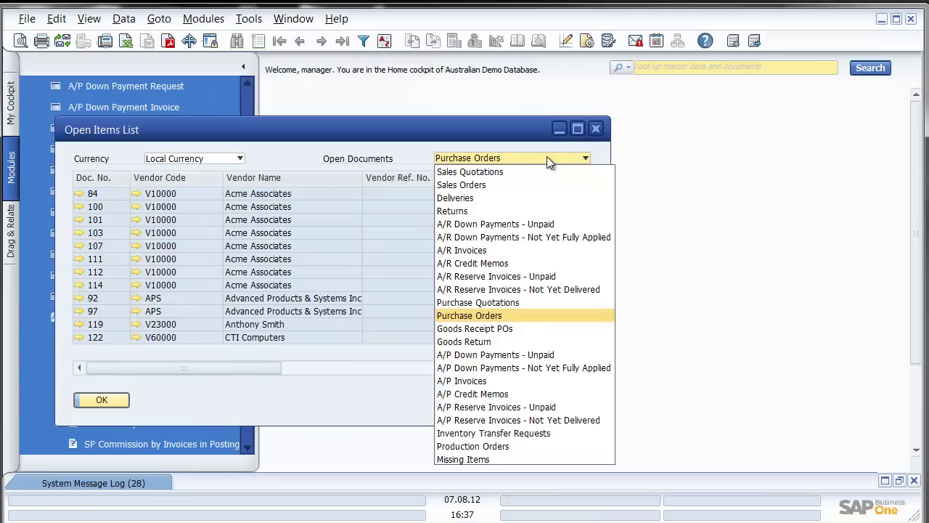
left_click(487, 380)
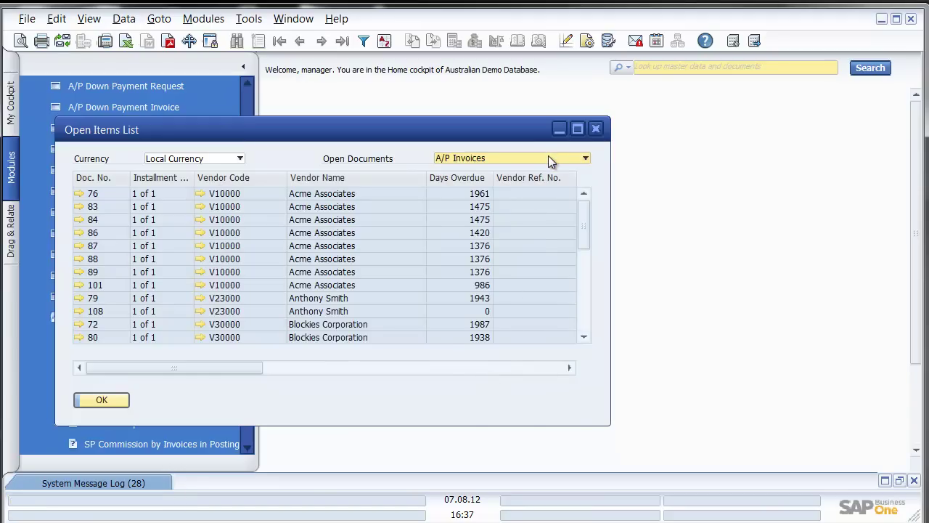
left_click(549, 156)
left_click(481, 396)
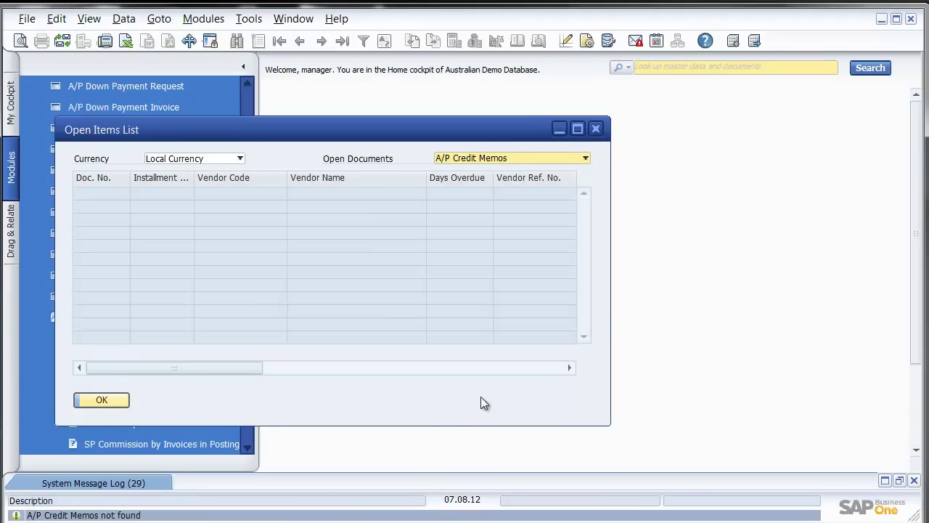
left_click(596, 128)
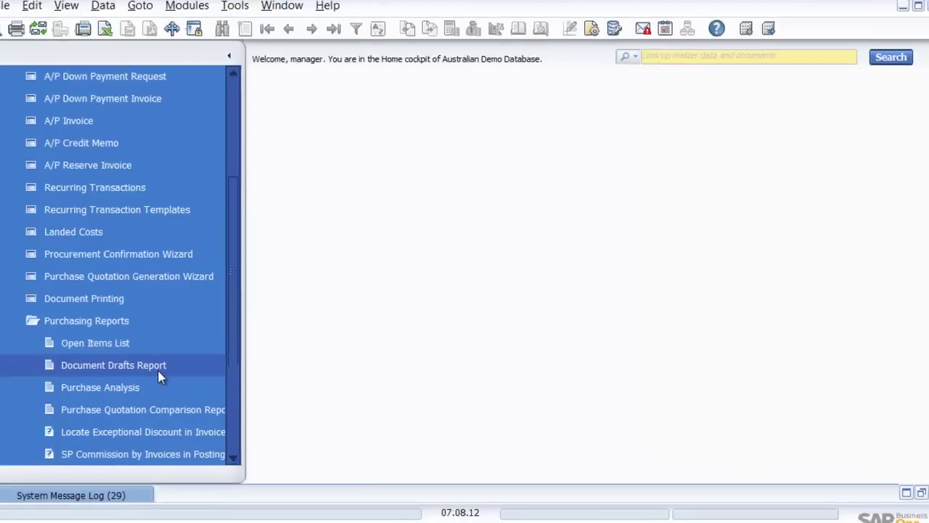
Look at the selection criteria of the Document Drafts Report and of the Purchase Analysis report, including its item criteria
left_click(160, 377)
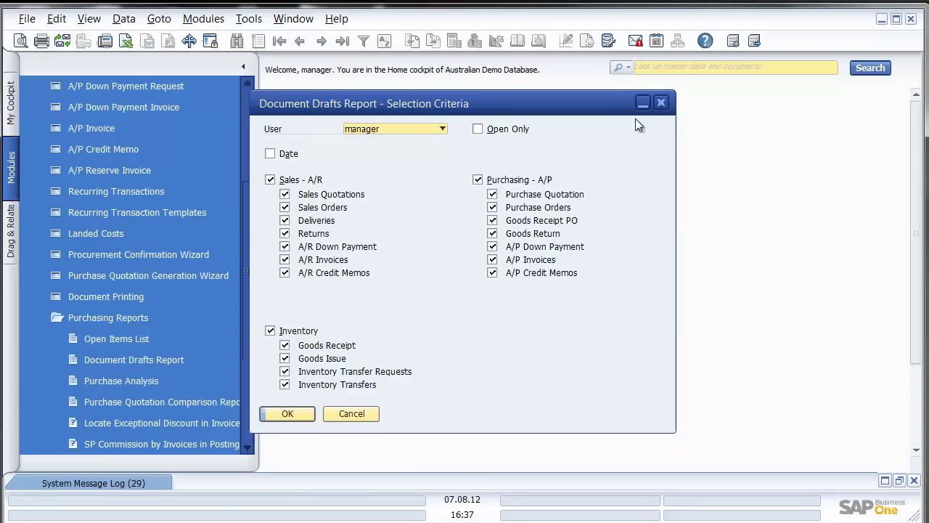
left_click(661, 103)
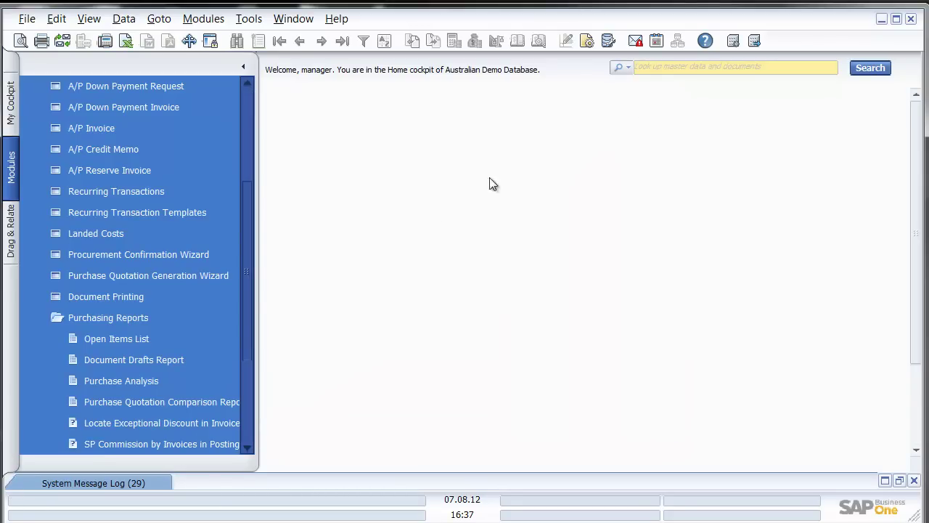
left_click(138, 379)
left_click_drag(609, 178, 521, 159)
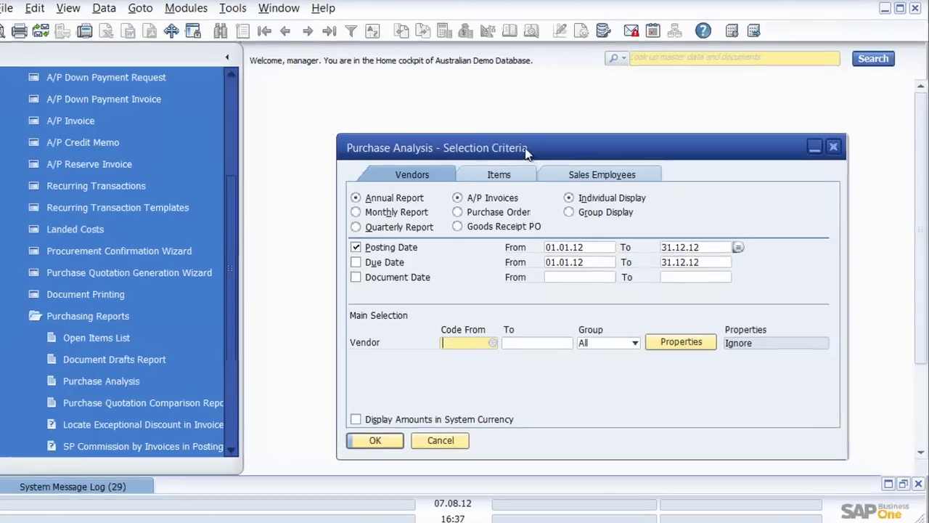
left_click(362, 67)
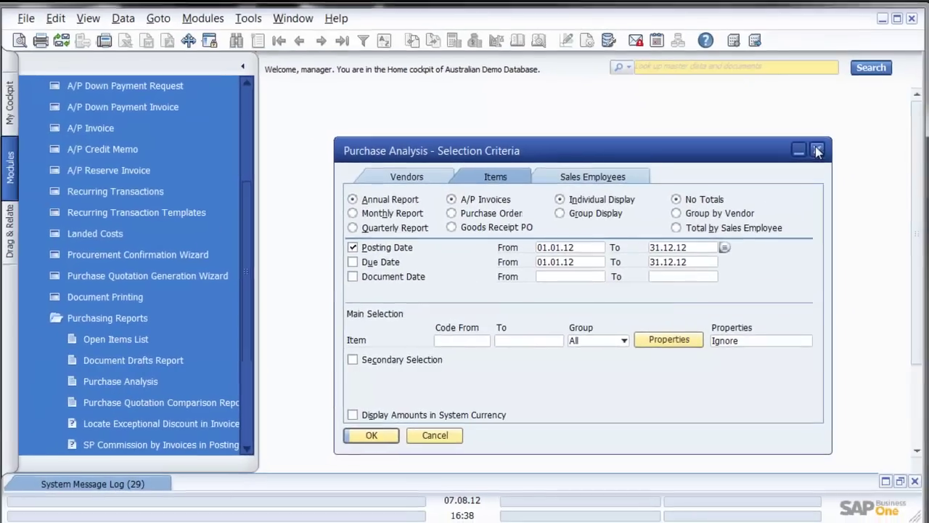
left_click(817, 151)
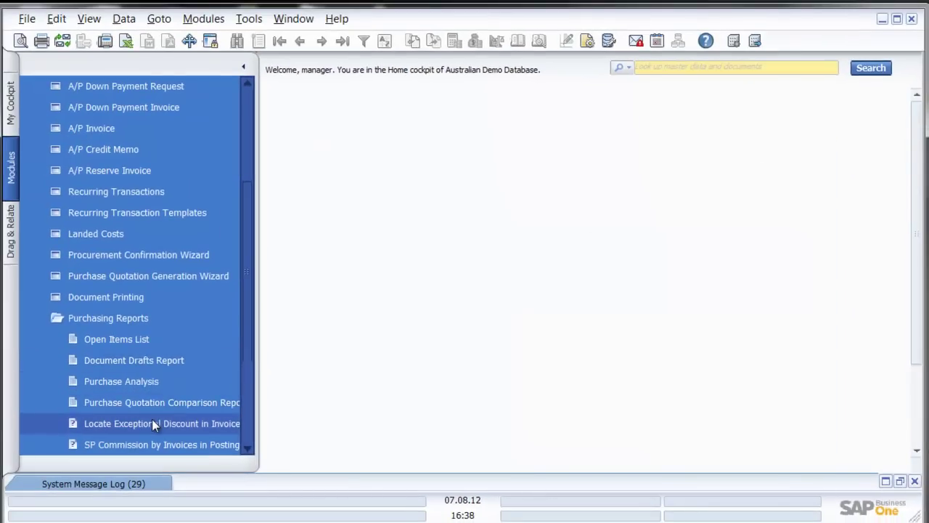
Collapse the Purchasing Reports folder and the Purchasing - A/P module to leave only the main module list
left_click(246, 449)
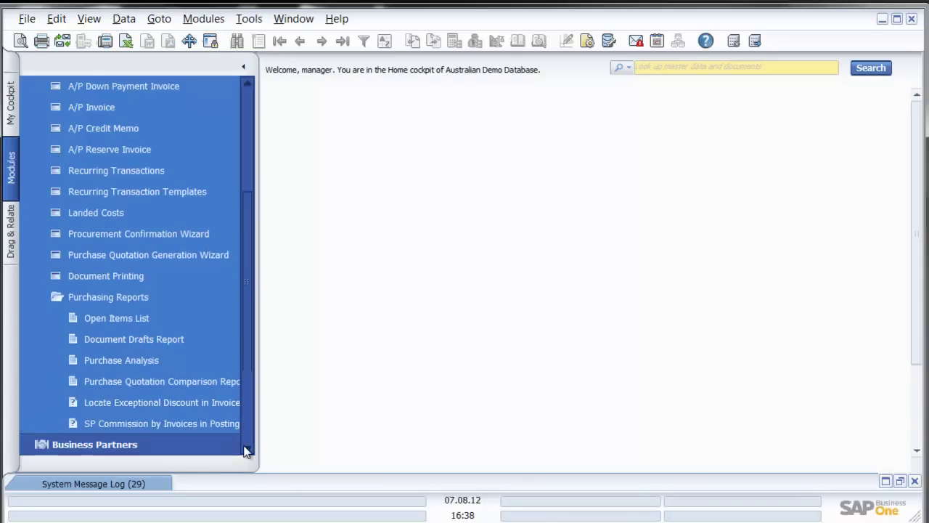
left_click(246, 449)
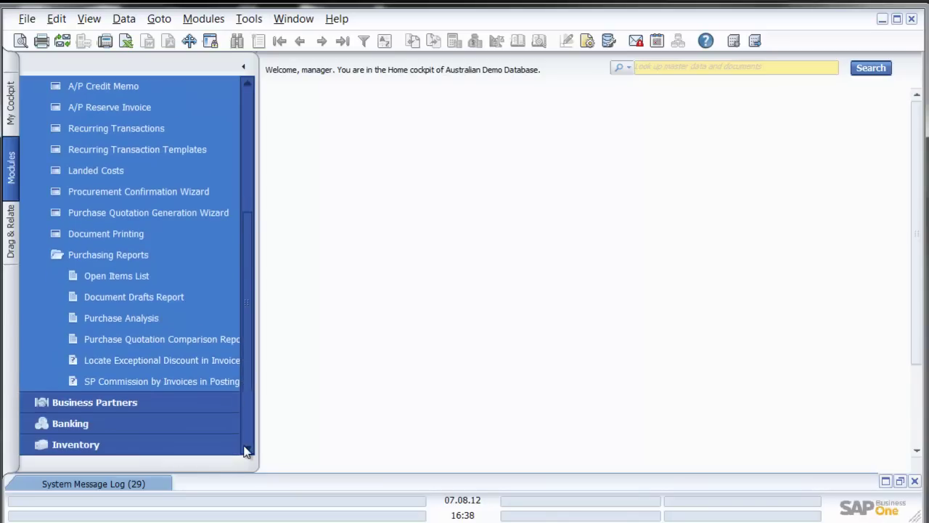
left_click(111, 254)
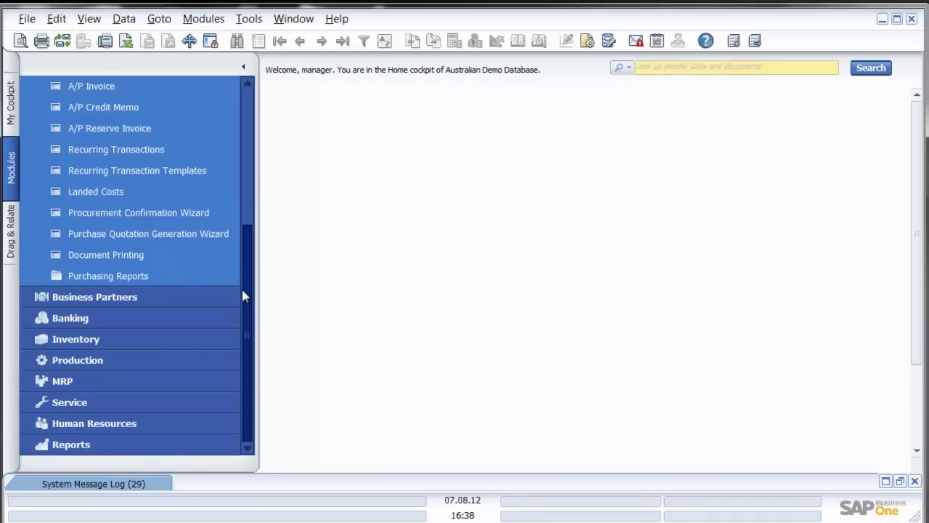
scroll(244, 285, "up", 1)
left_click_drag(244, 285, 244, 170)
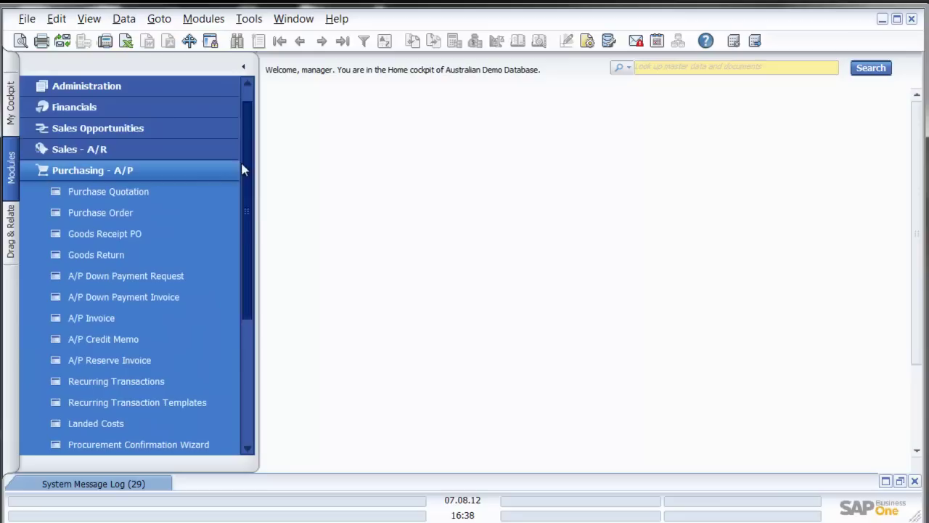
left_click(201, 170)
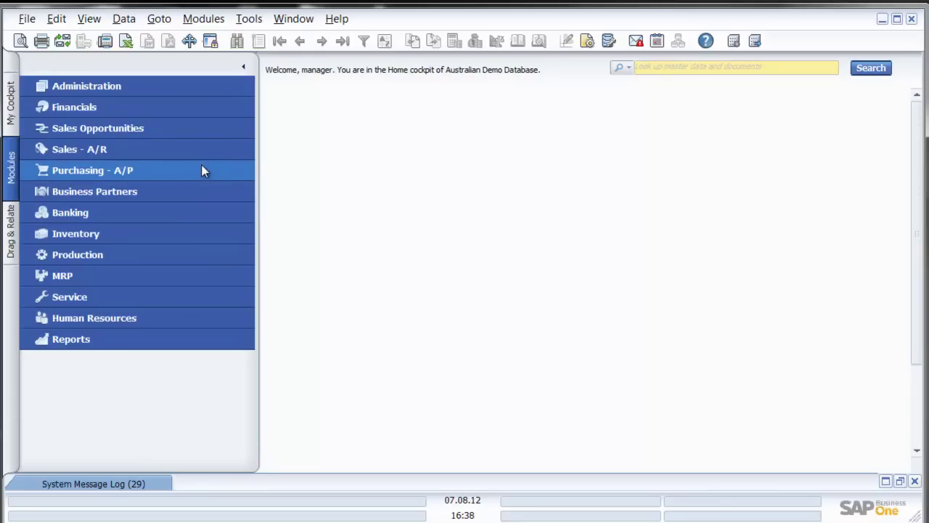